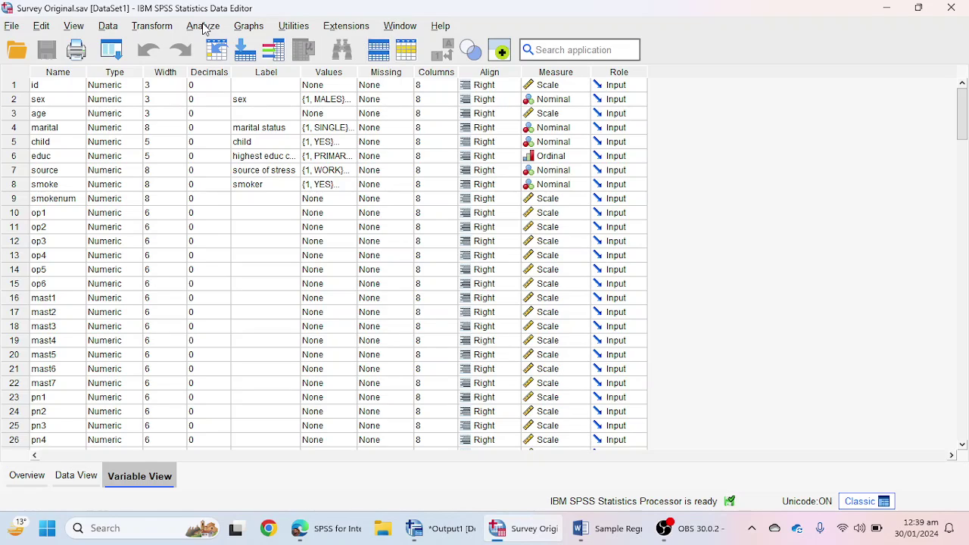
Start a linear regression from the Analyze > Regression menu in SPSS.
left_click(203, 28)
mouse_move(271, 249)
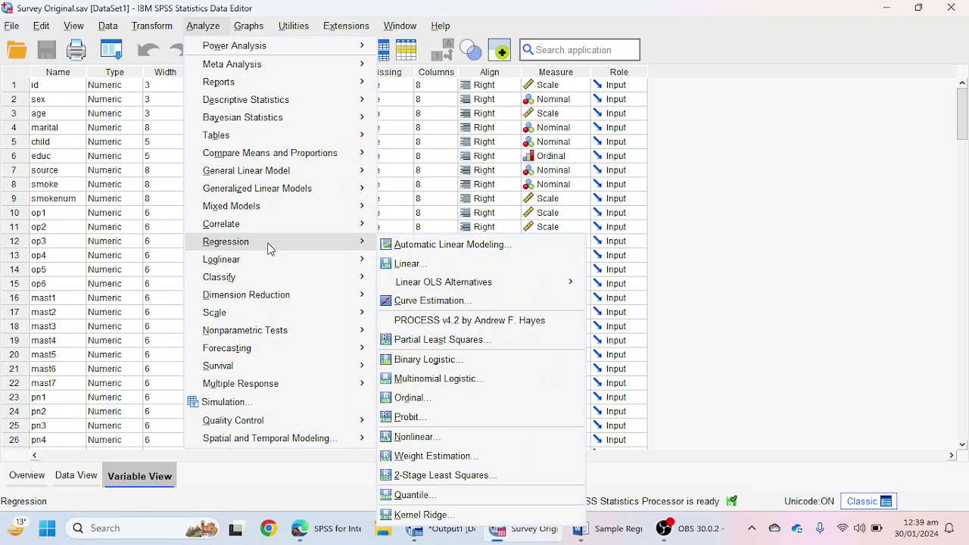
left_click(419, 262)
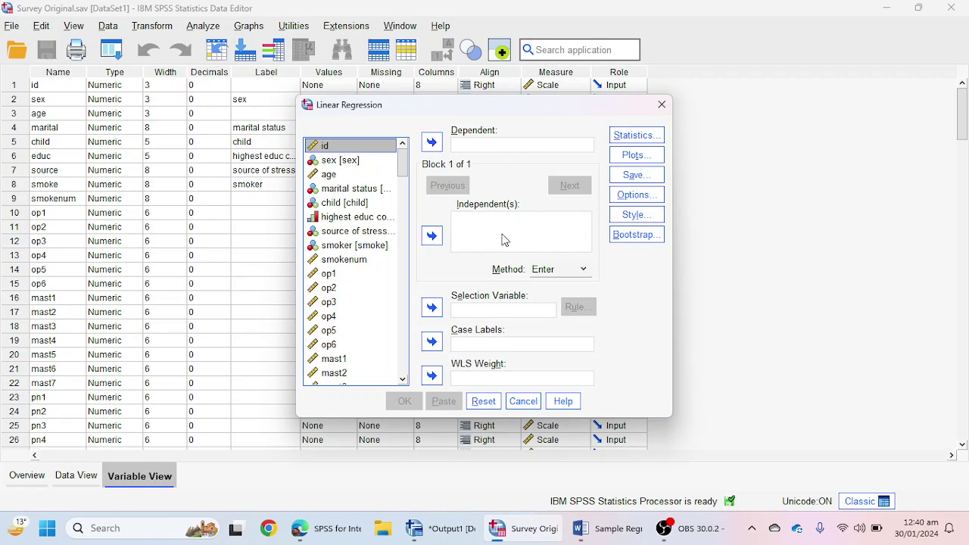
Set Total Optimism and Total Self esteem as predictors and Total life satisfaction as dependent.
scroll(372, 281, "down", 20)
scroll(354, 311, "down", 10)
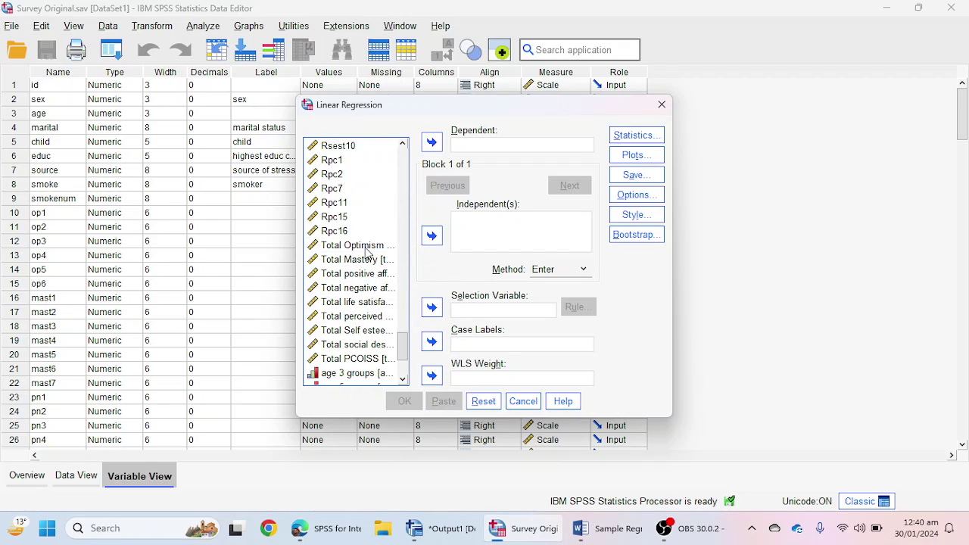
left_click(368, 249)
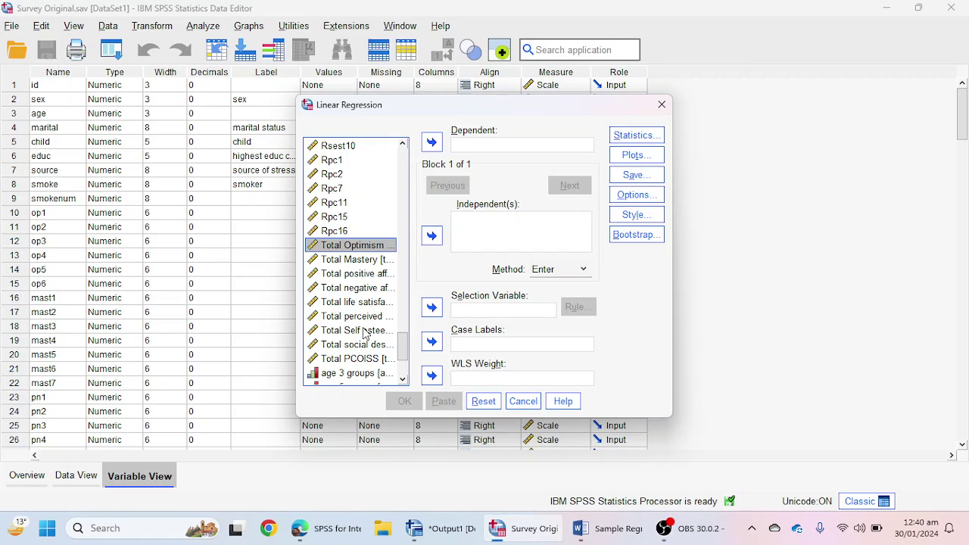
left_click(366, 333, "ctrl")
left_click(432, 236)
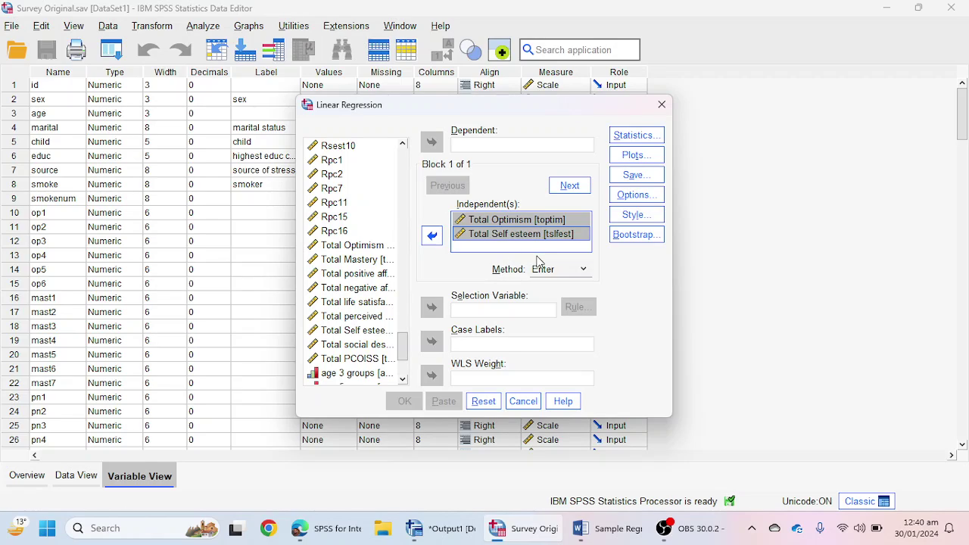
left_click(371, 306)
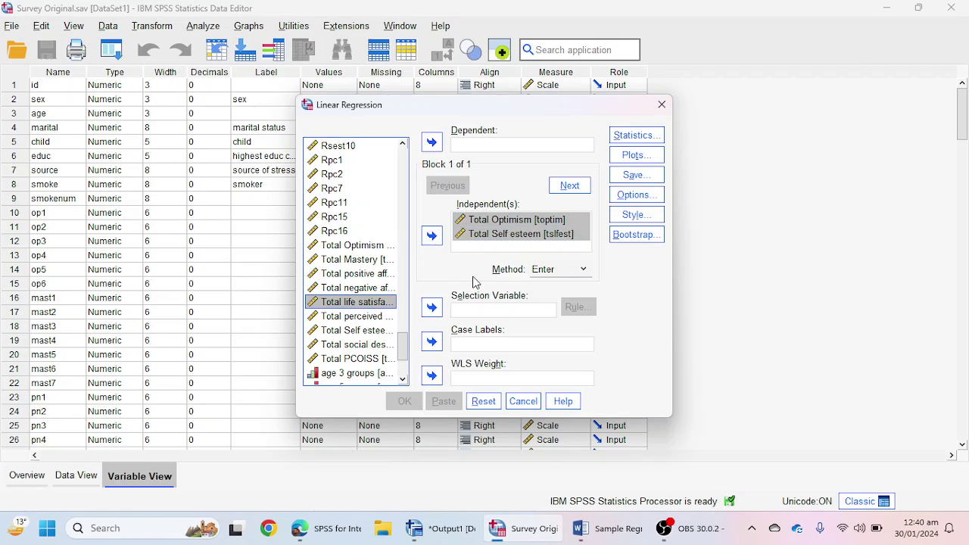
left_click(433, 144)
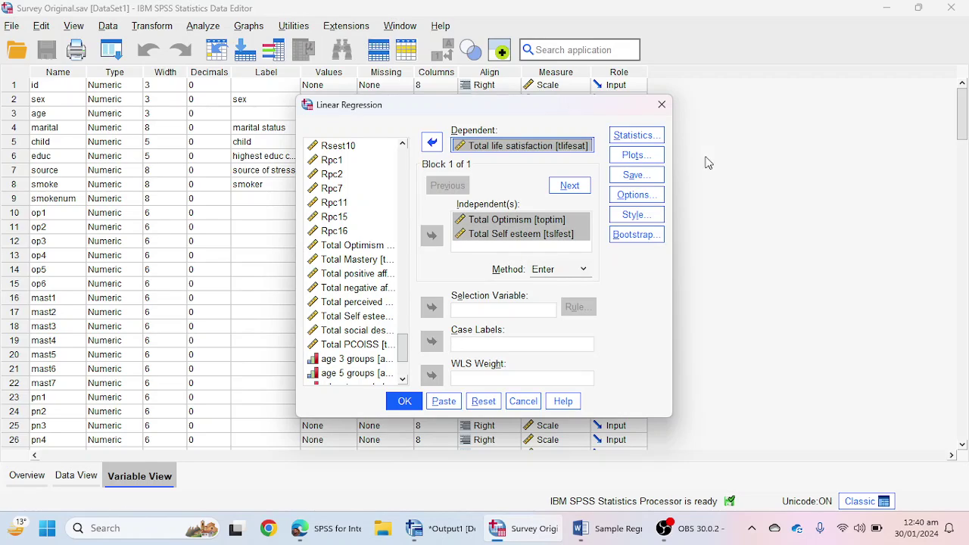
left_click(648, 140)
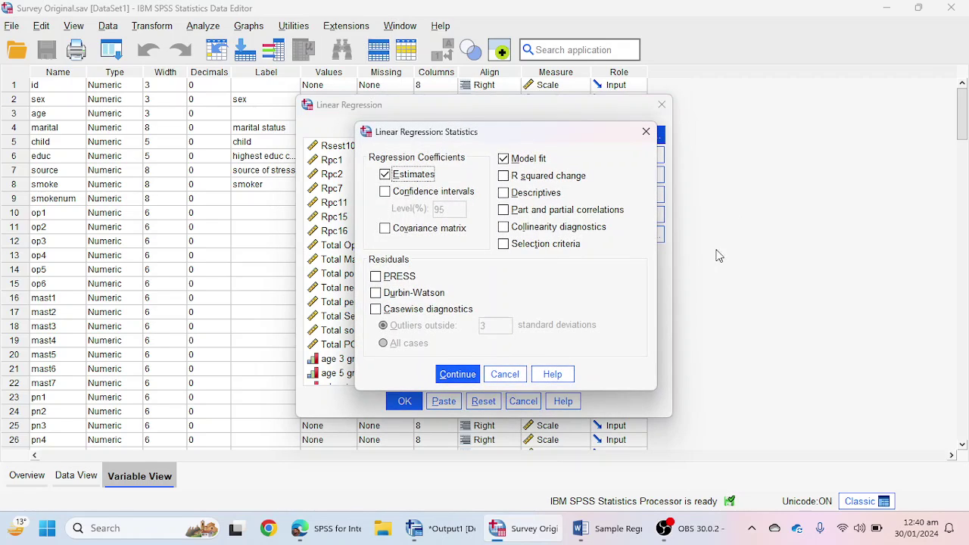
Tick Confidence intervals at 95% for the coefficients and confirm the statistics choices.
left_click(439, 192)
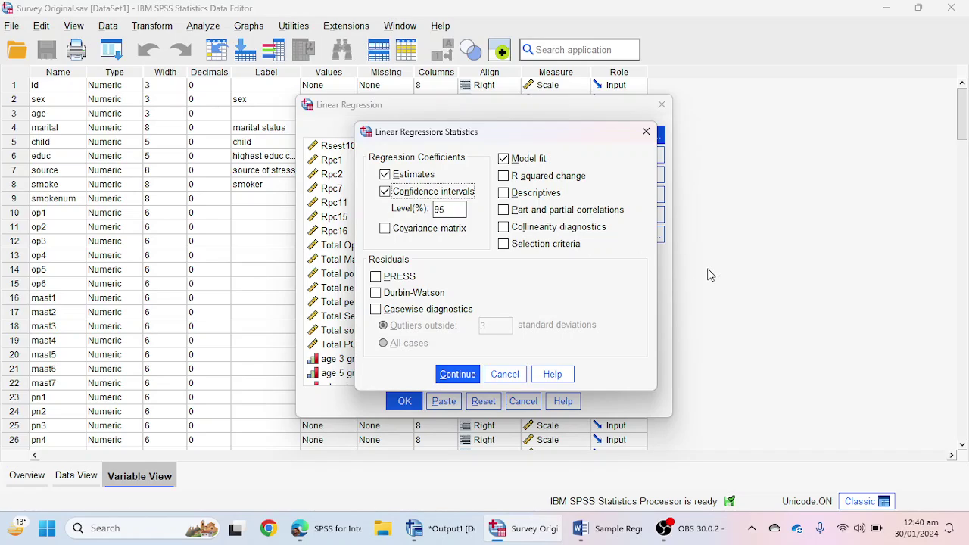
left_click(464, 375)
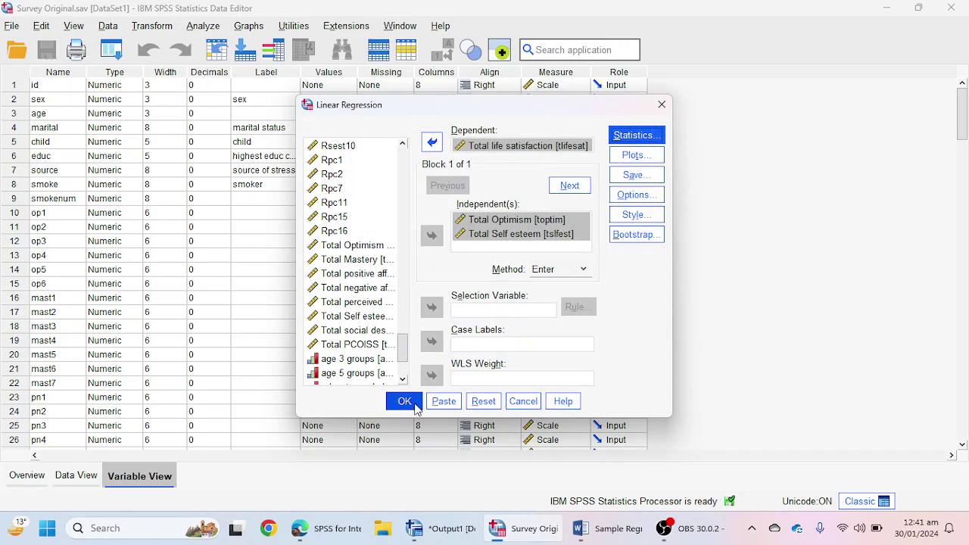
Run the regression, review the output (R² = .301, F = 92.776), and switch to the Word table document.
left_click(405, 404)
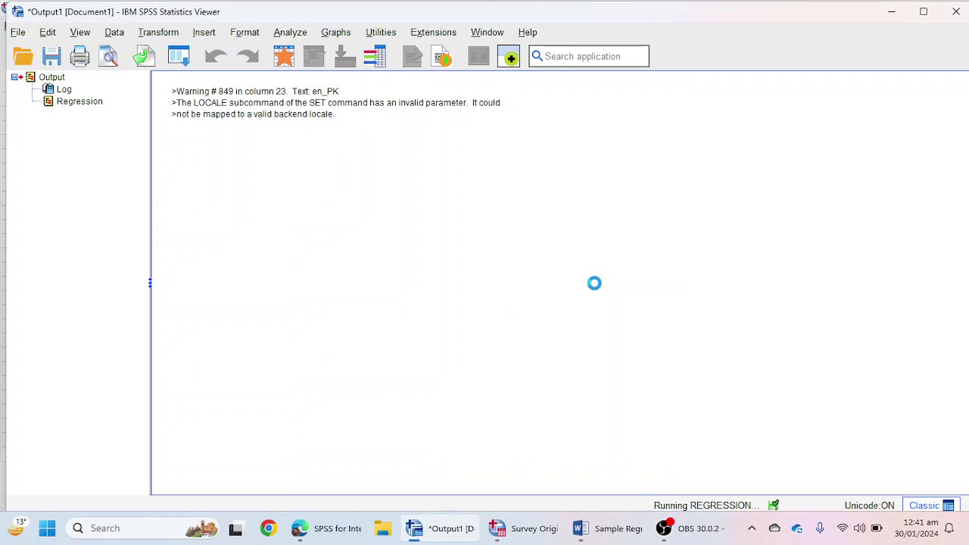
scroll(508, 235, "down", 2)
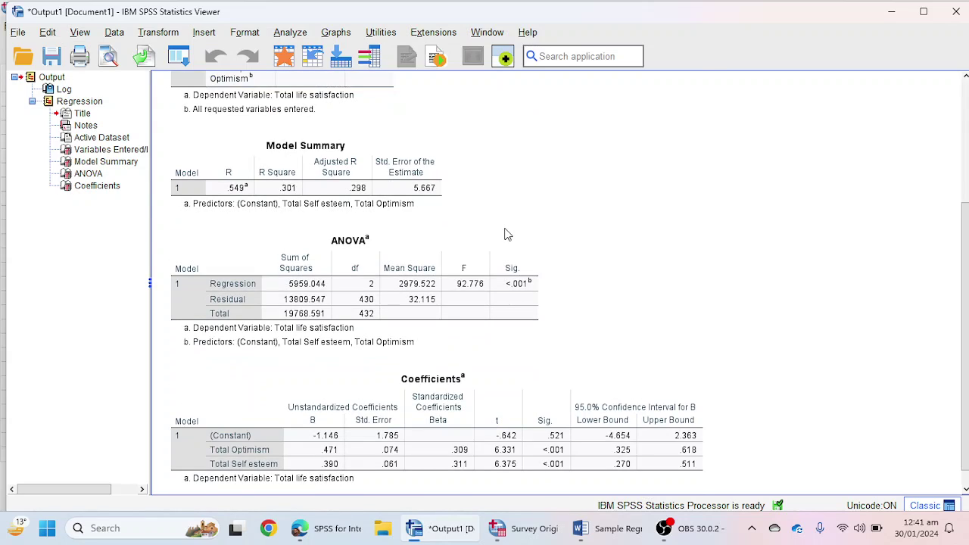
scroll(508, 235, "up", 1)
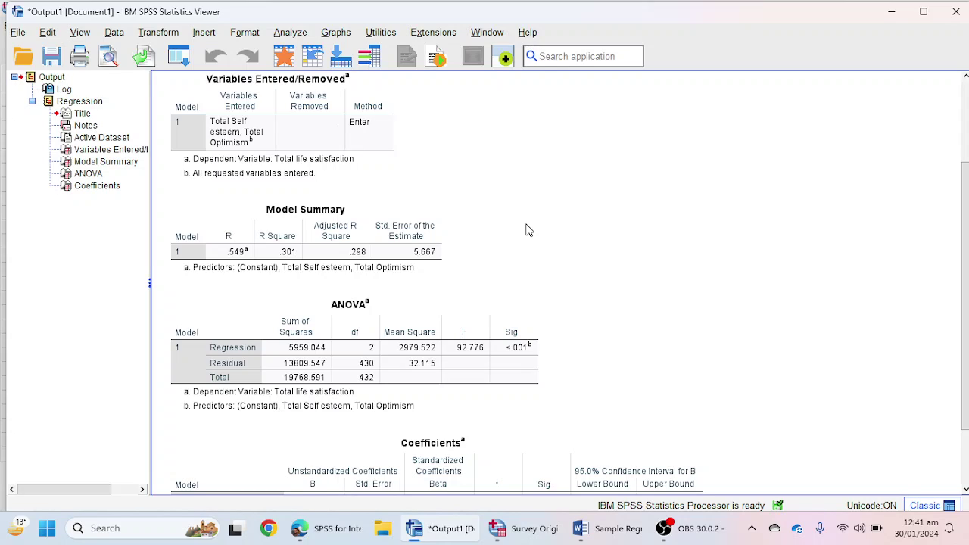
left_click(602, 527)
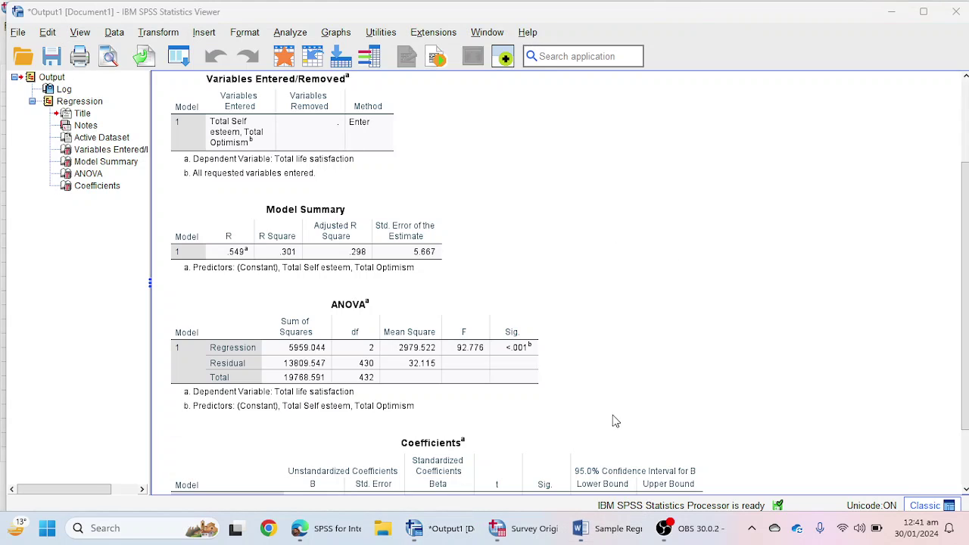
scroll(593, 306, "down", 15)
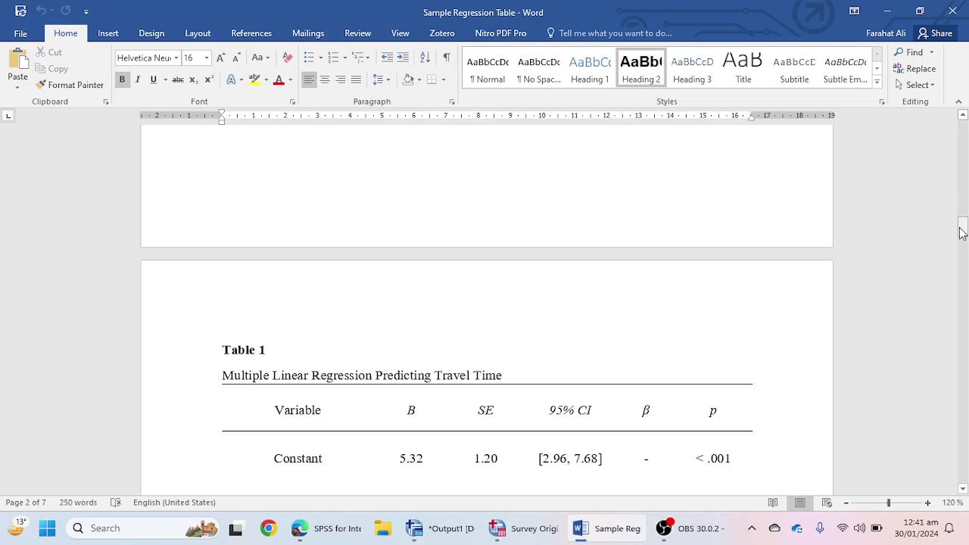
Relabel Table 1's Miles row as Optimism and its Deliveries row as Self-Esteem.
left_click_drag(962, 227, 963, 392)
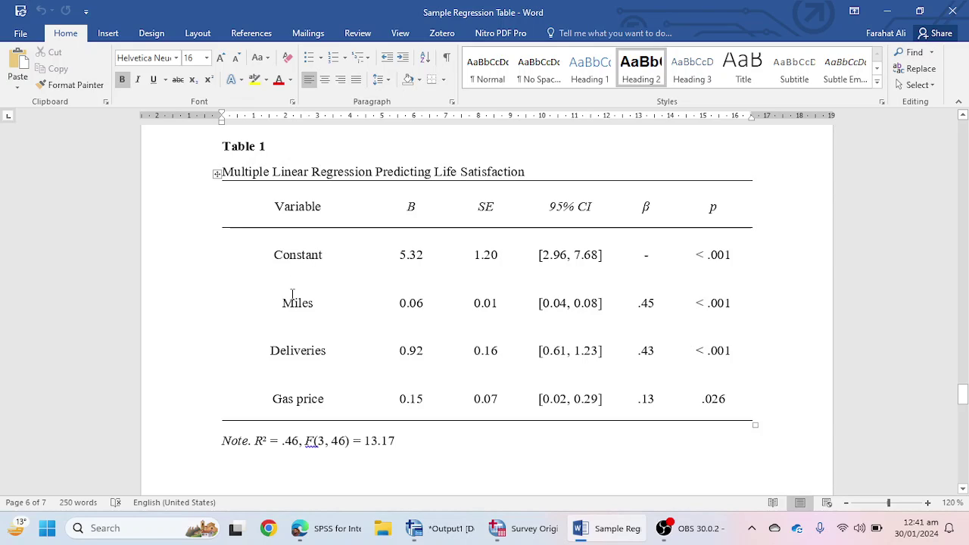
left_click_drag(284, 305, 316, 306)
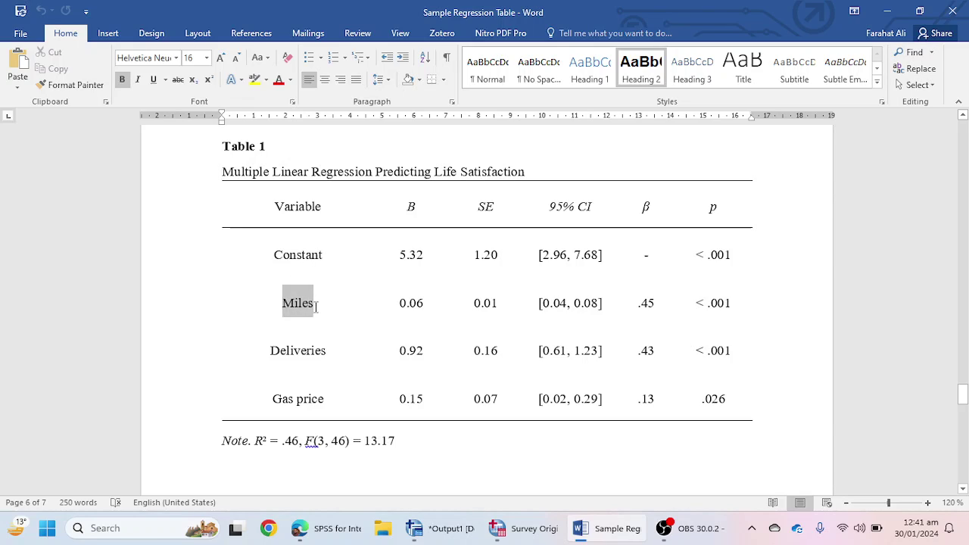
key("Delete")
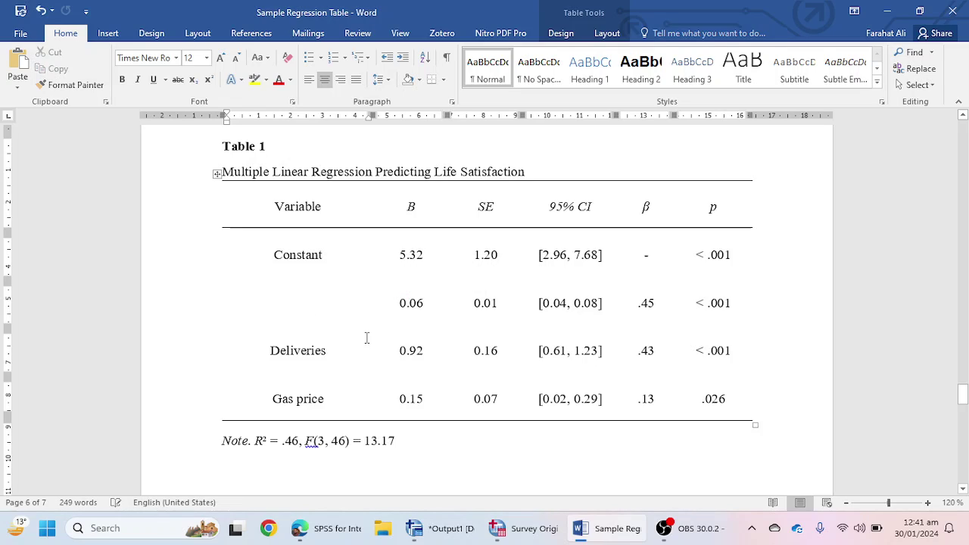
type("Optimism")
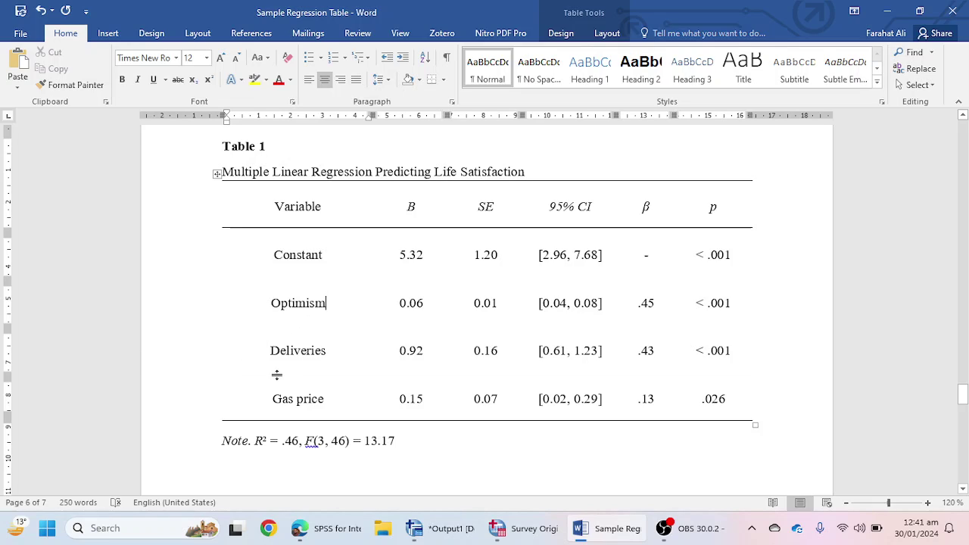
left_click(292, 350)
double_click(290, 348)
key("BackSpace")
type("Self-")
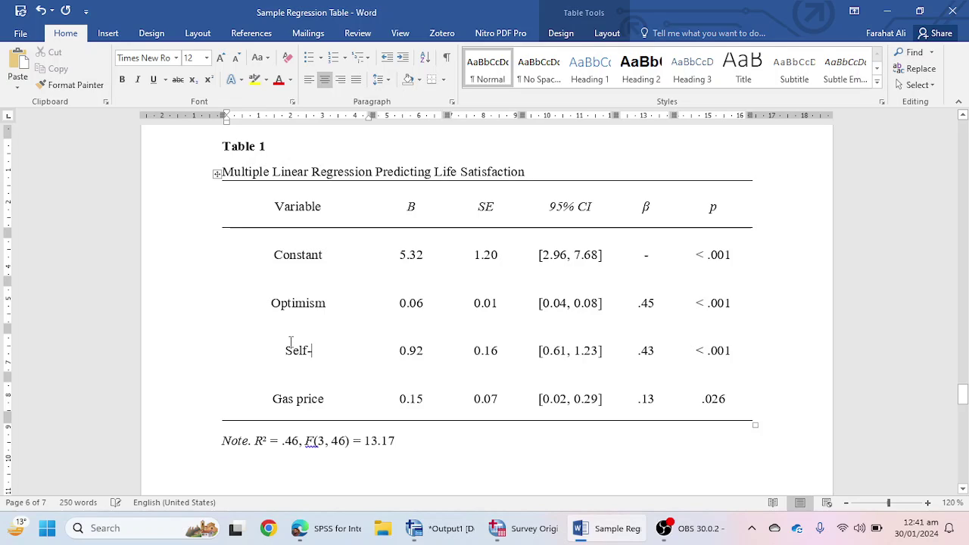
type("Esteem")
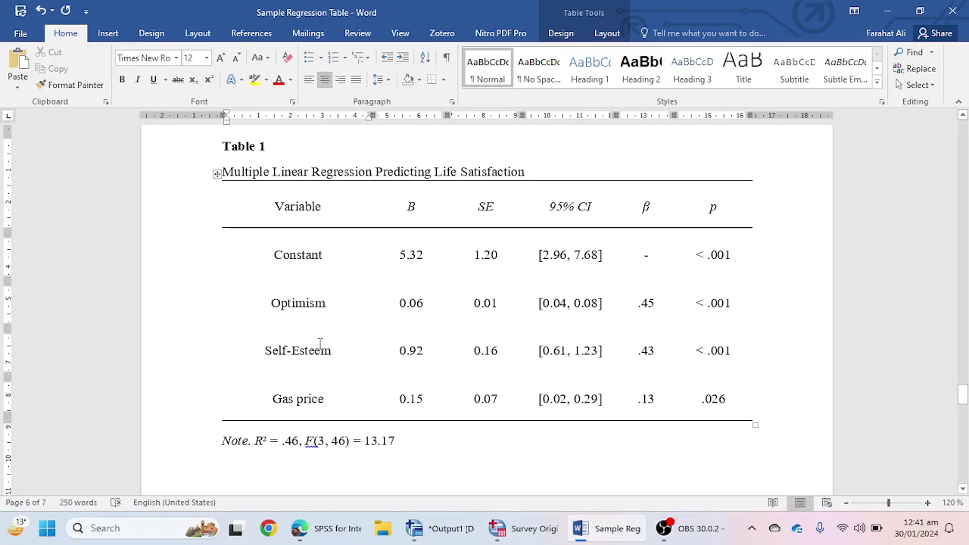
left_click_drag(272, 399, 700, 400)
Delete the entire Gas price row so Table 1 ends with the Self-Esteem row.
right_click(653, 400)
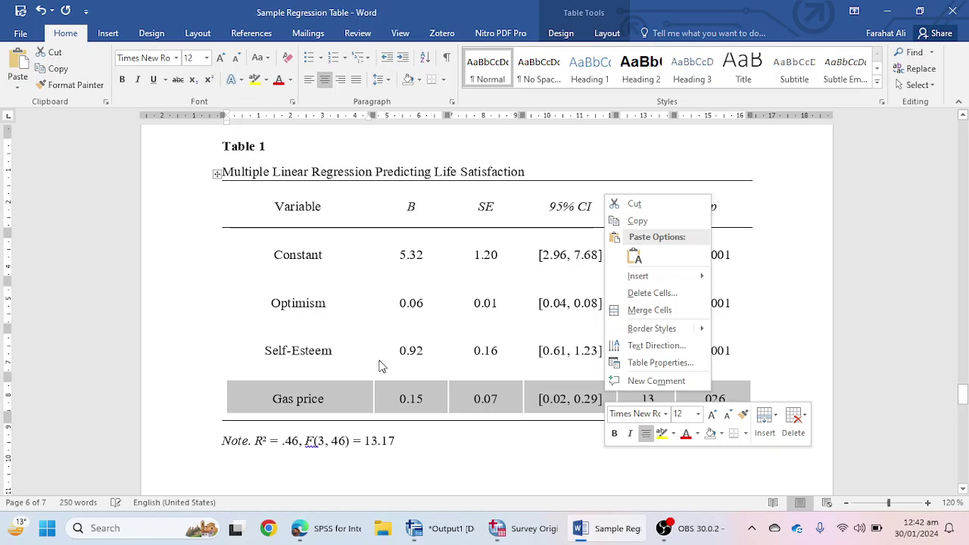
left_click(659, 294)
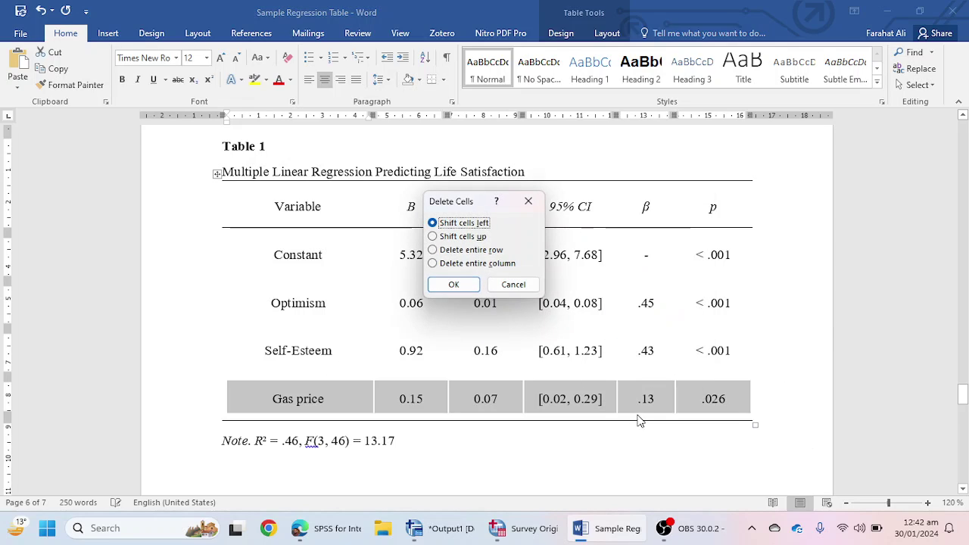
left_click(447, 284)
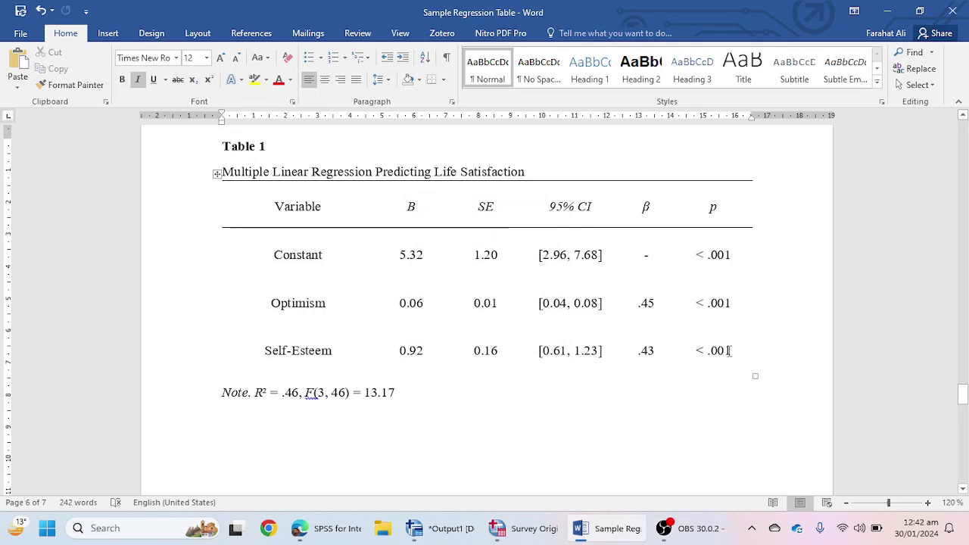
left_click_drag(717, 348, 342, 362)
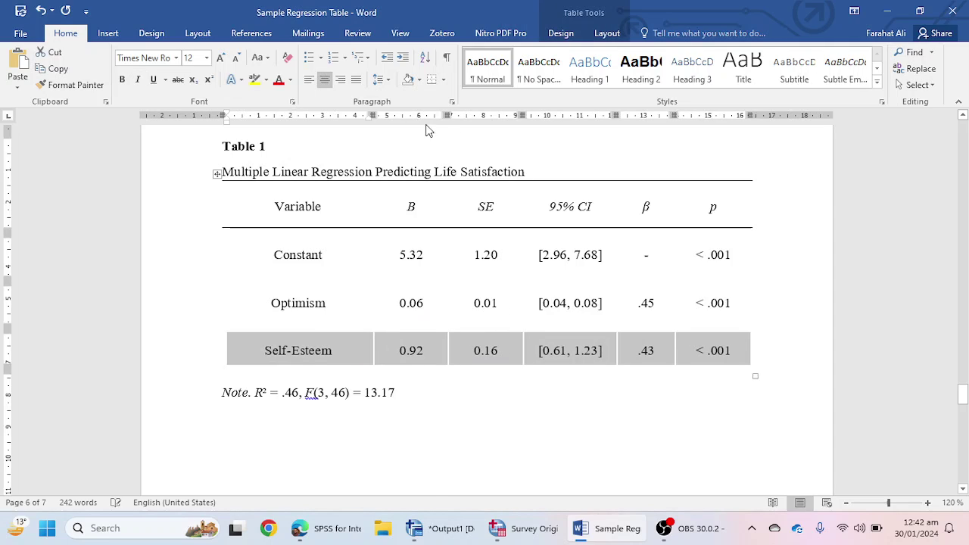
left_click(715, 416)
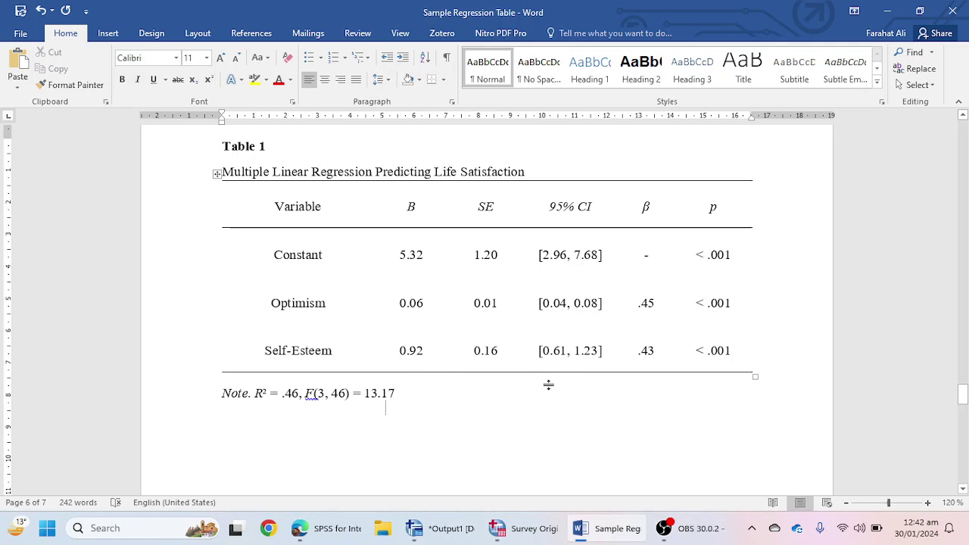
Check Table 1's borders and its B, SE, 95% CI and p column headers, then go back to the SPSS output.
left_click(443, 80)
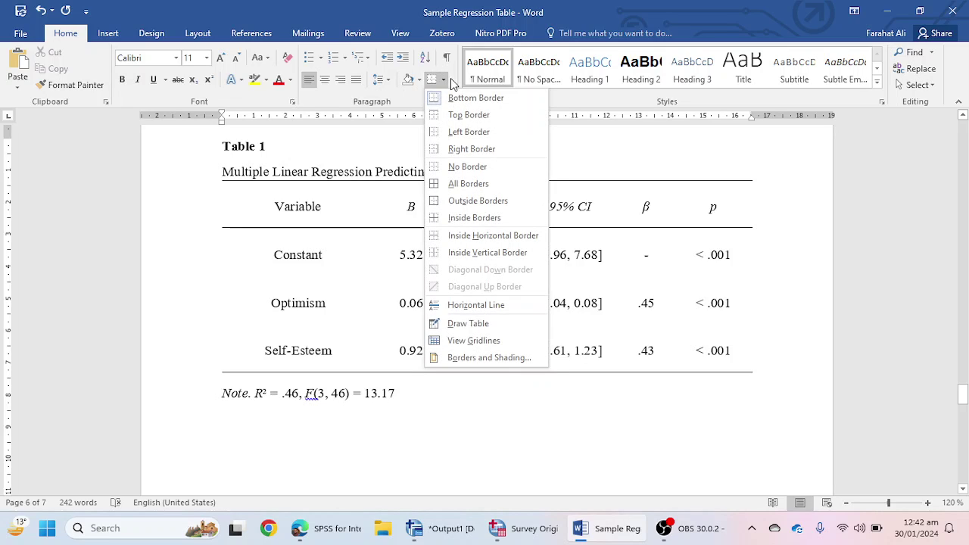
left_click(530, 446)
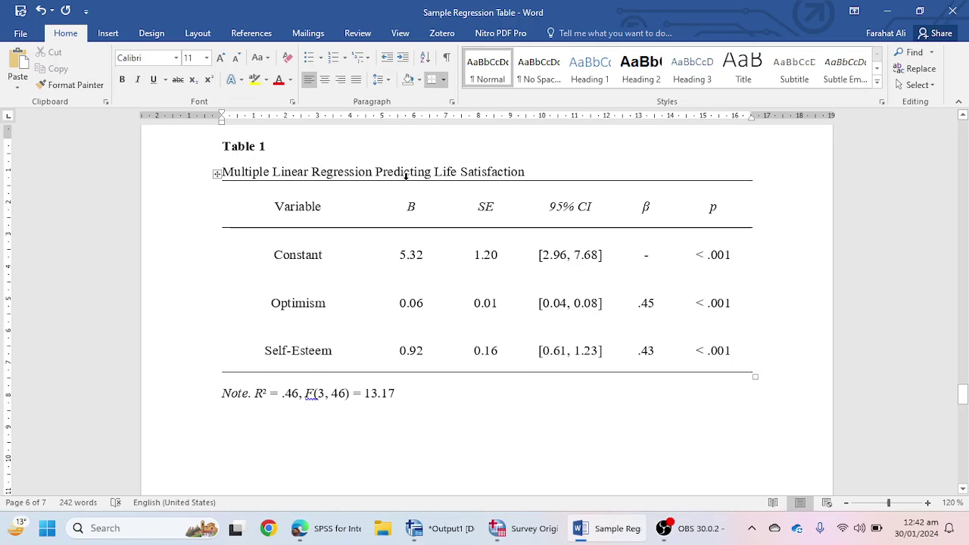
double_click(411, 208)
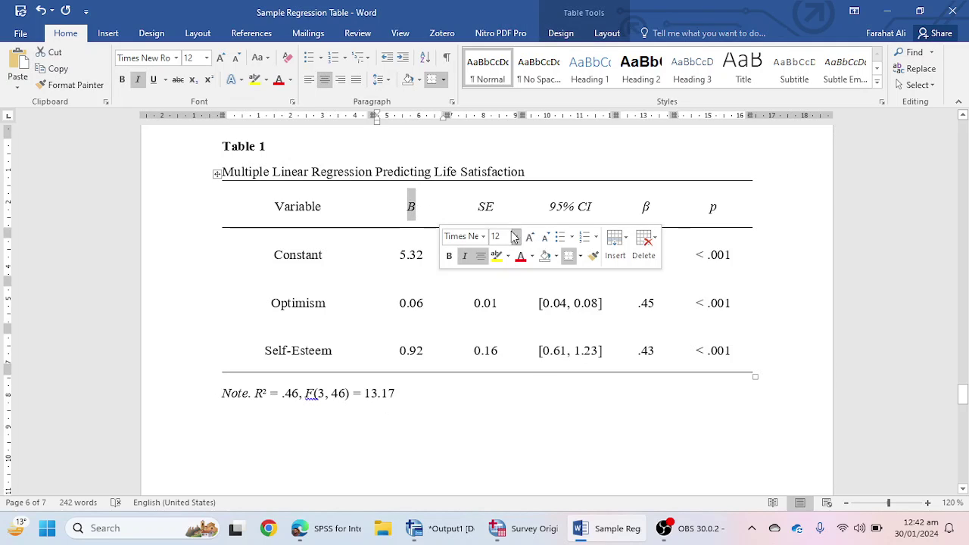
double_click(485, 207)
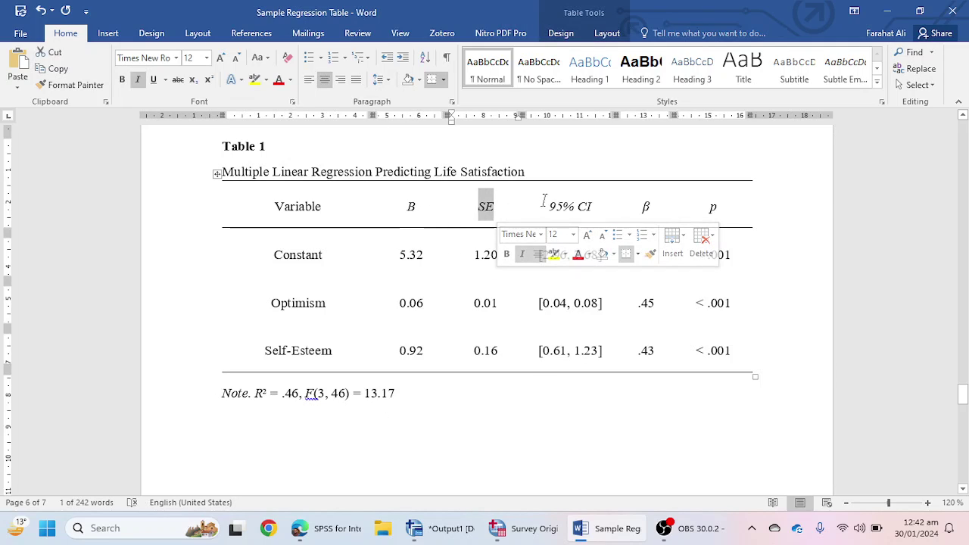
left_click_drag(547, 204, 656, 206)
left_click_drag(703, 208, 725, 210)
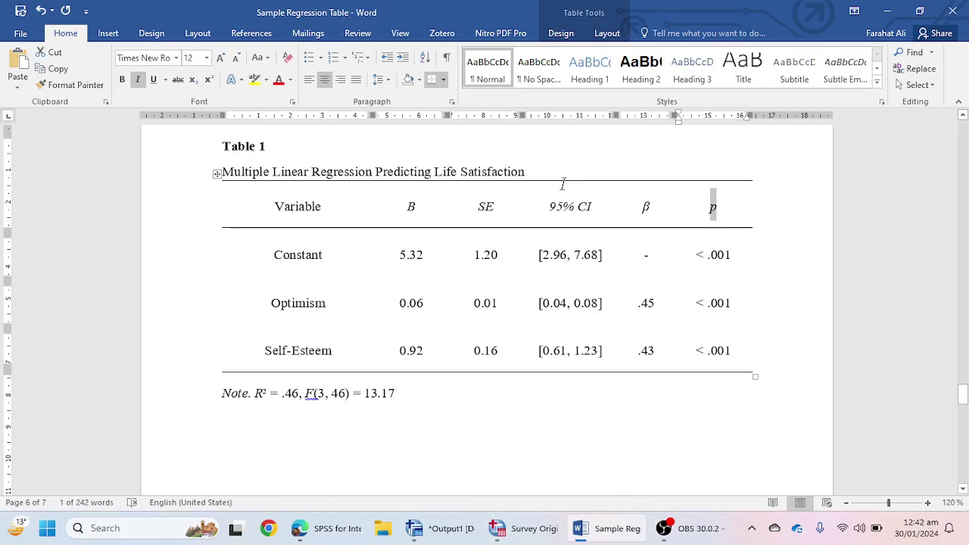
left_click(452, 531)
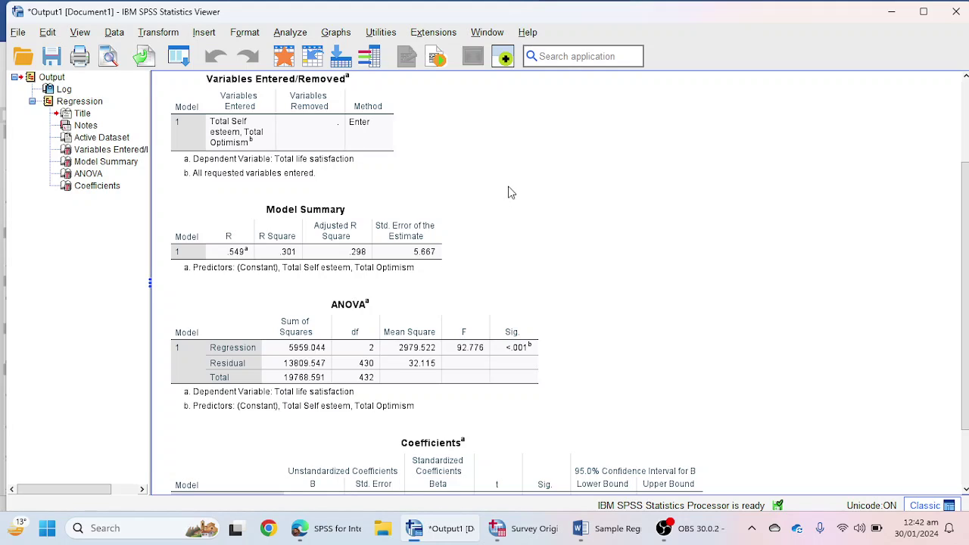
Scroll past Model Summary and ANOVA and copy the Coefficients table as plain text.
scroll(511, 193, "down", 2)
left_click(509, 192)
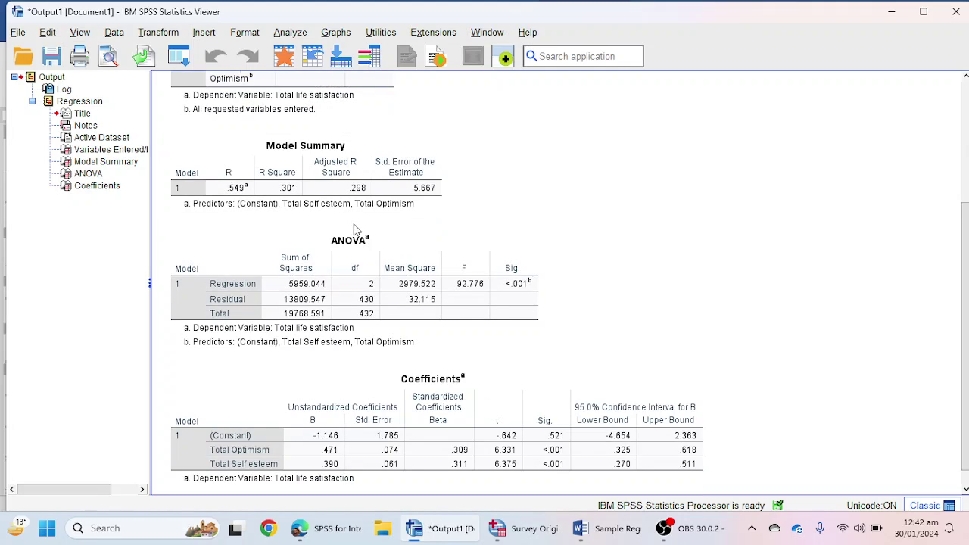
left_click(369, 262)
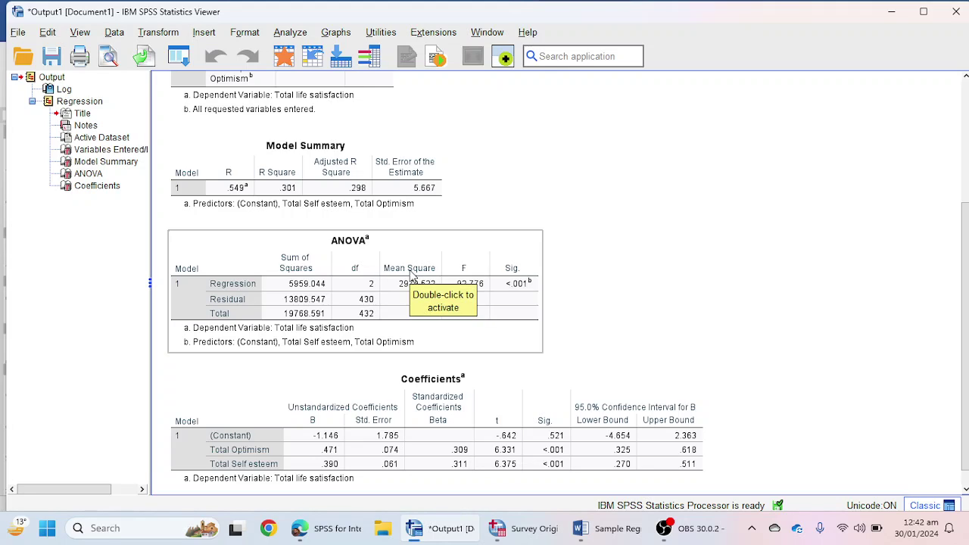
scroll(412, 277, "down", 1)
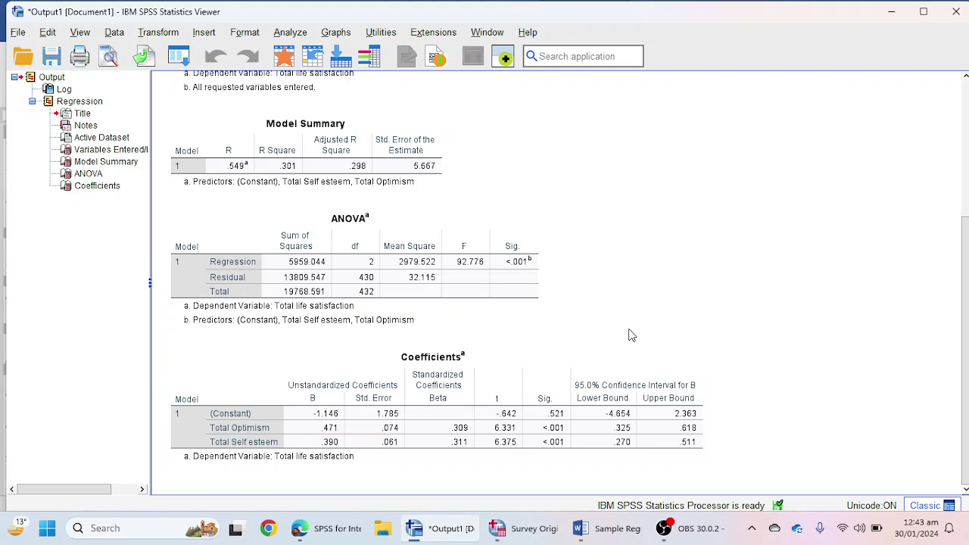
right_click(474, 378)
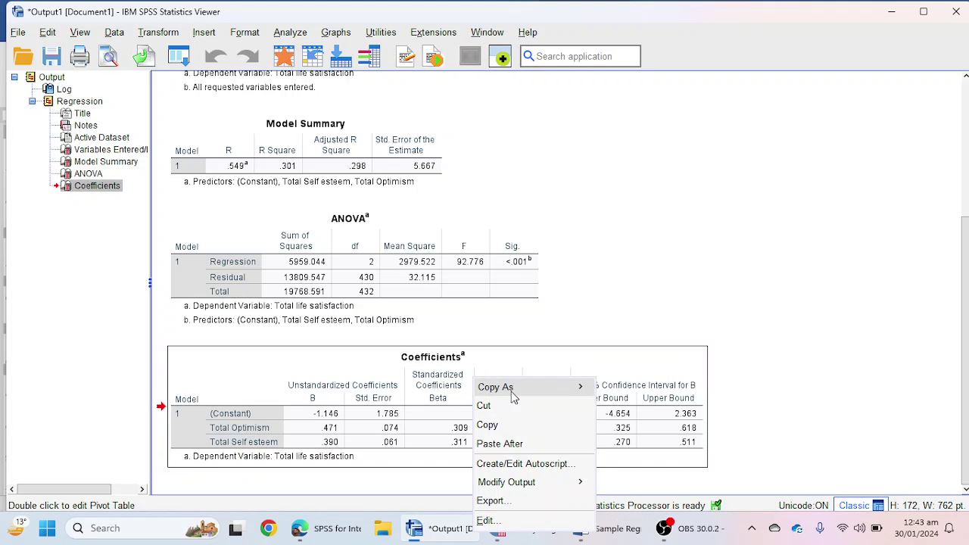
mouse_move(523, 387)
left_click(635, 410)
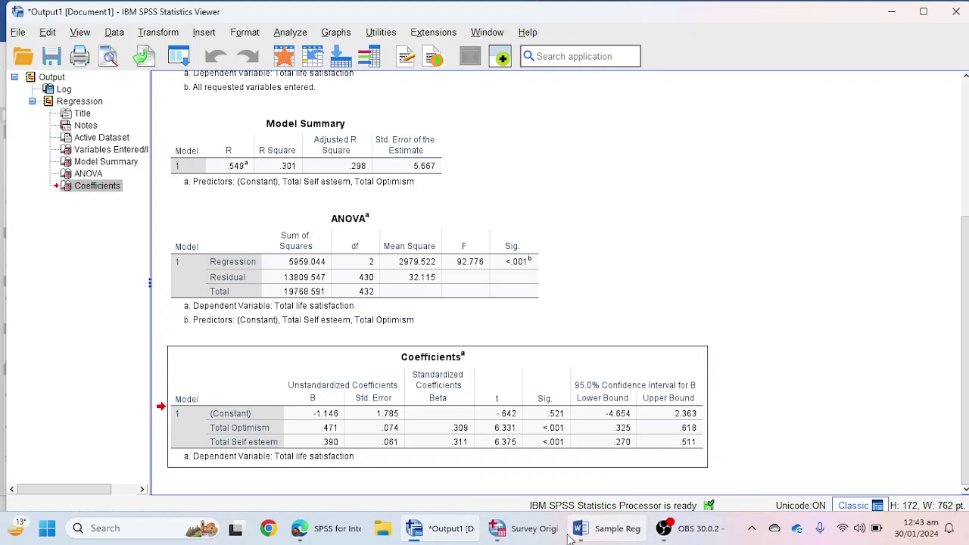
Paste the SPSS Coefficients table into the Word document below the Note.
left_click(606, 528)
left_click(283, 459)
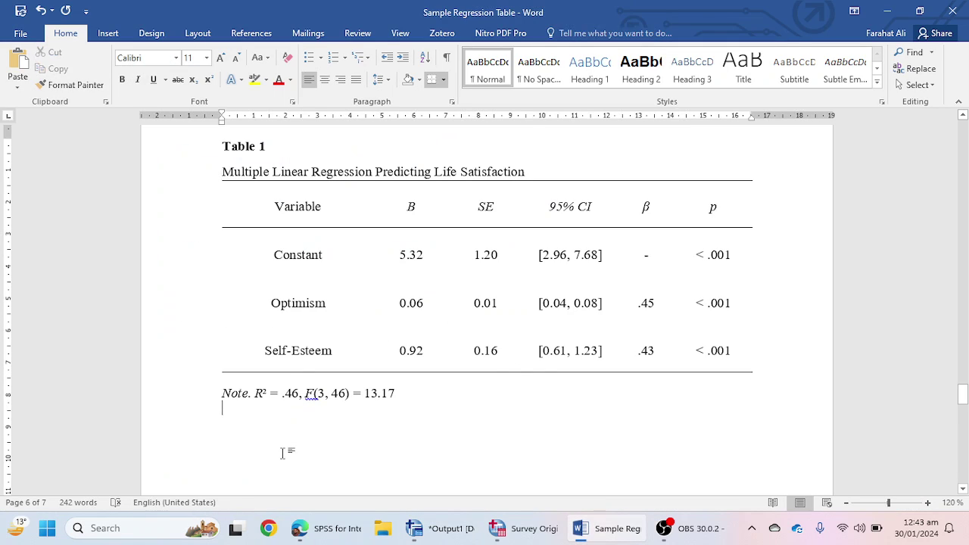
key("ctrl+v")
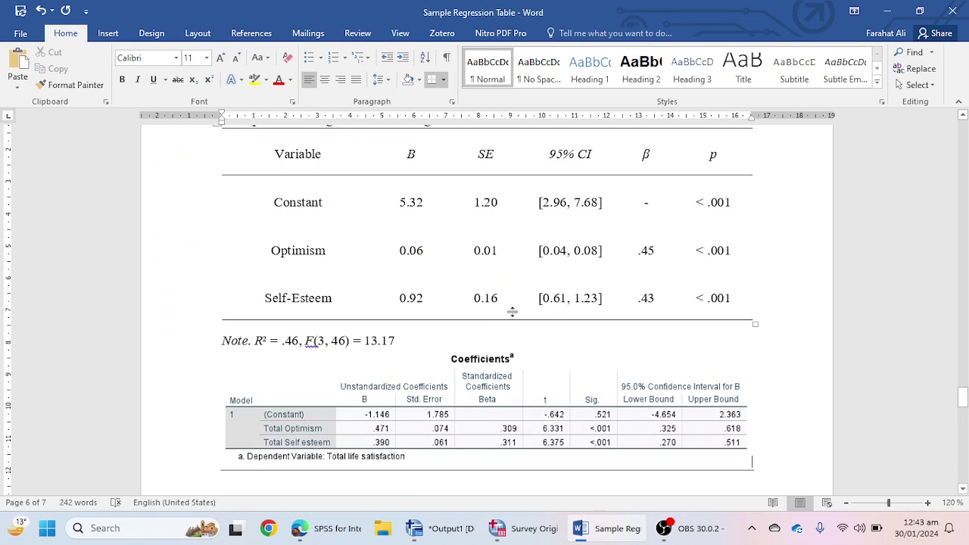
Set the Constant row's B to -1.146 and SE to 1.785.
left_click(401, 204)
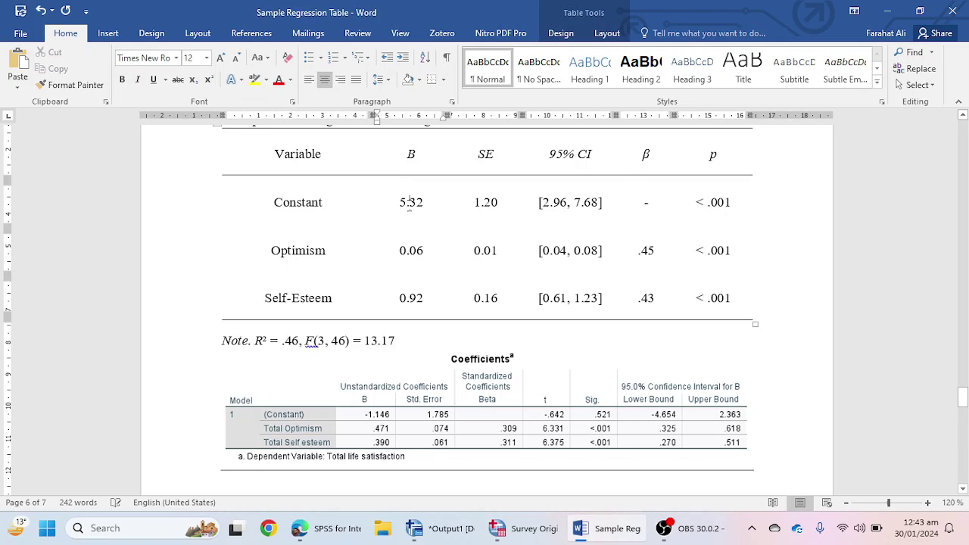
double_click(415, 203)
key("BackSpace")
type("-1.146")
key("Right")
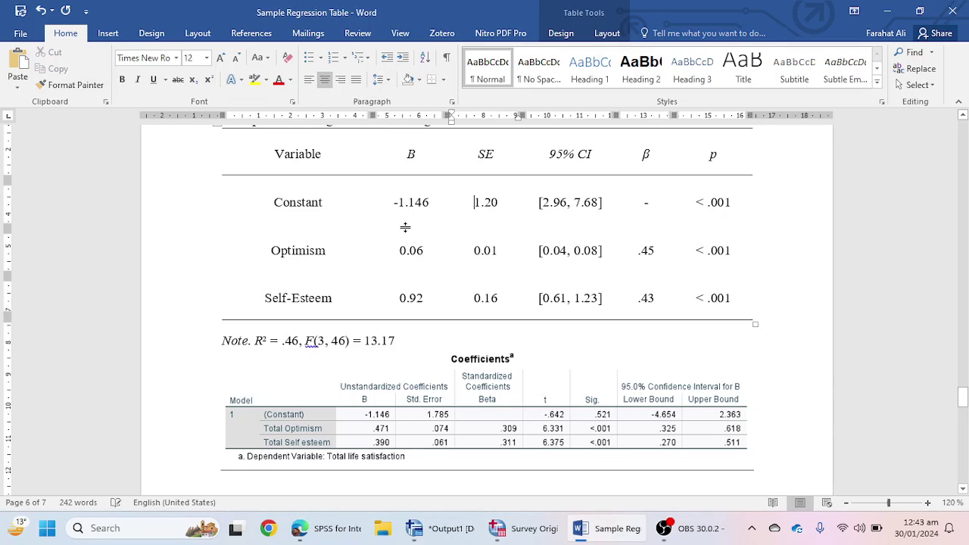
key("shift+Right")
key("shift+Right")
key("shift+Right")
key("shift+Right")
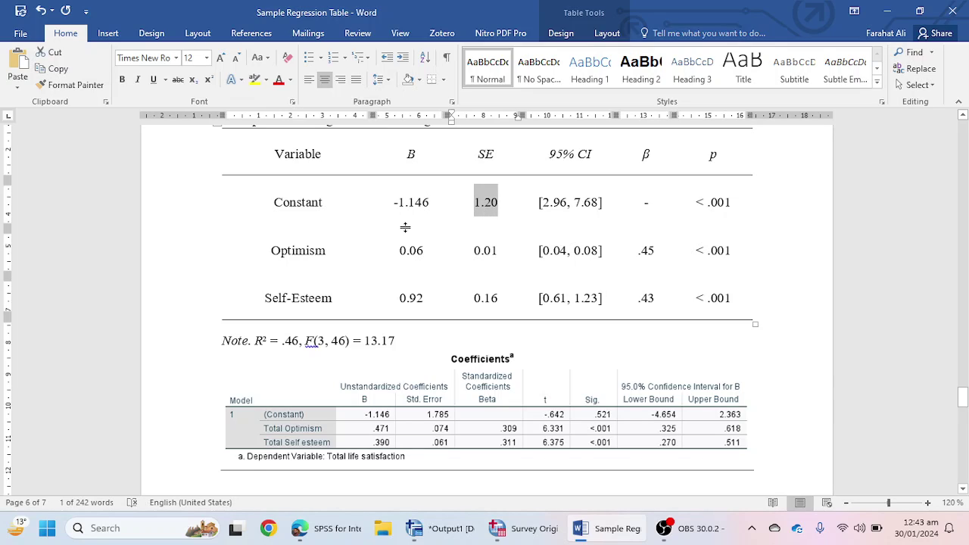
type("1.785")
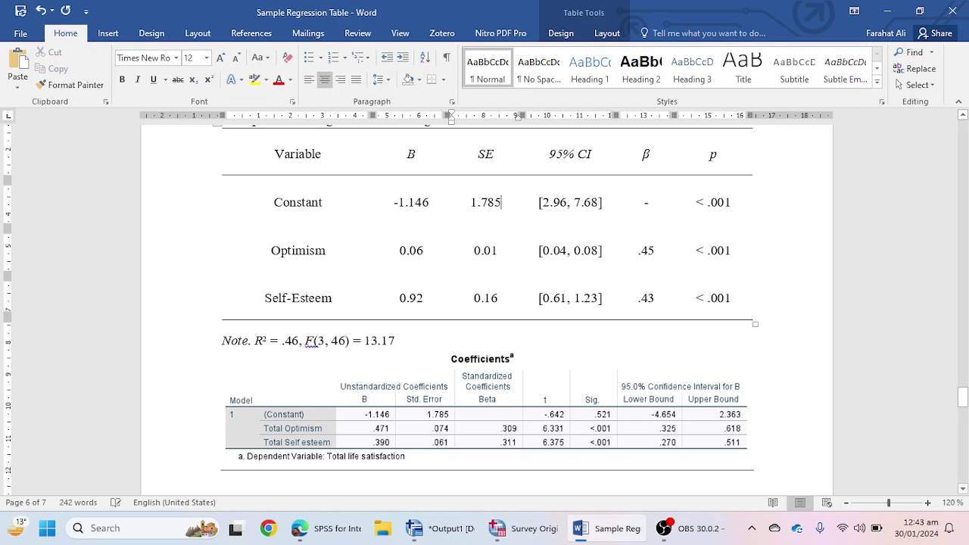
Set the Constant row's 95% CI to [-4.654, 2.363] and p to .521.
key("Right")
key("Right")
key("BackSpace")
key("BackSpace")
key("BackSpace")
key("BackSpace")
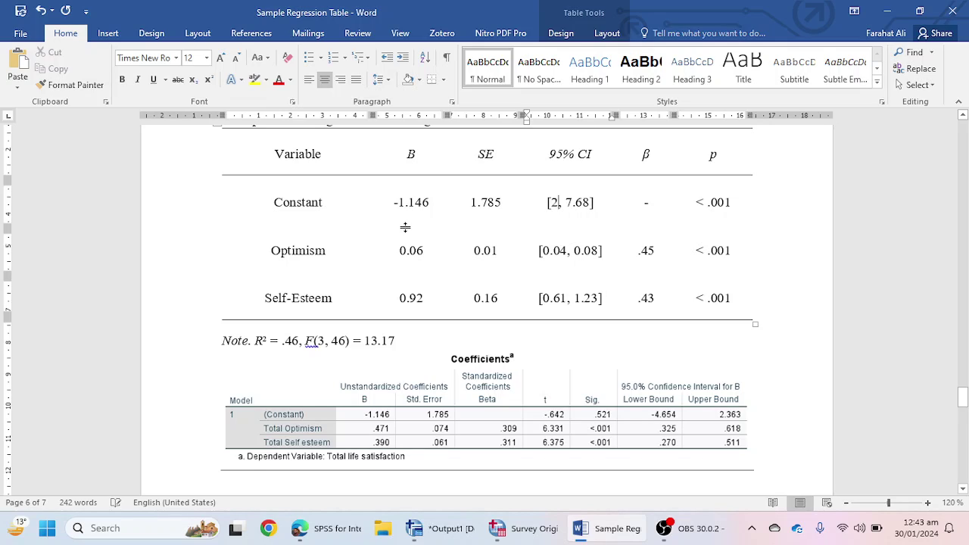
type("-4.6")
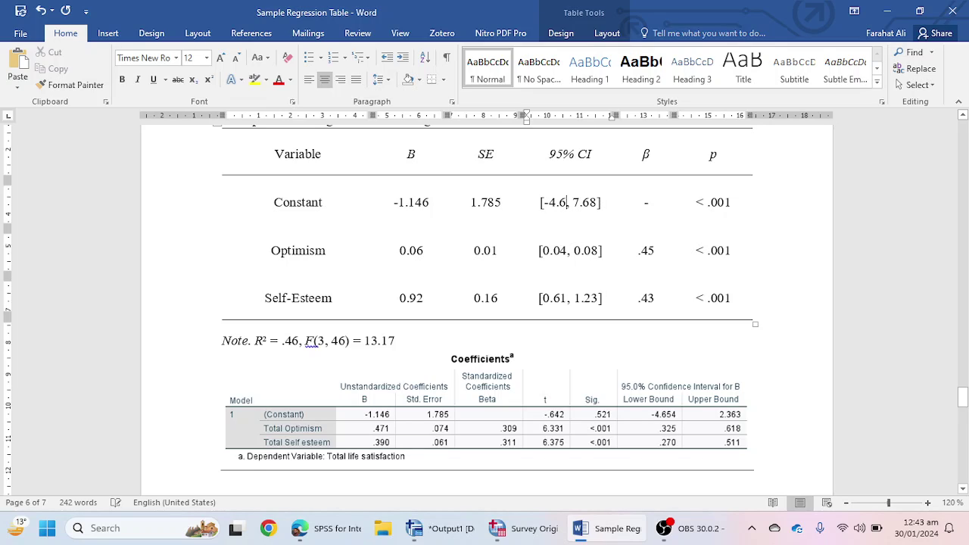
type("54")
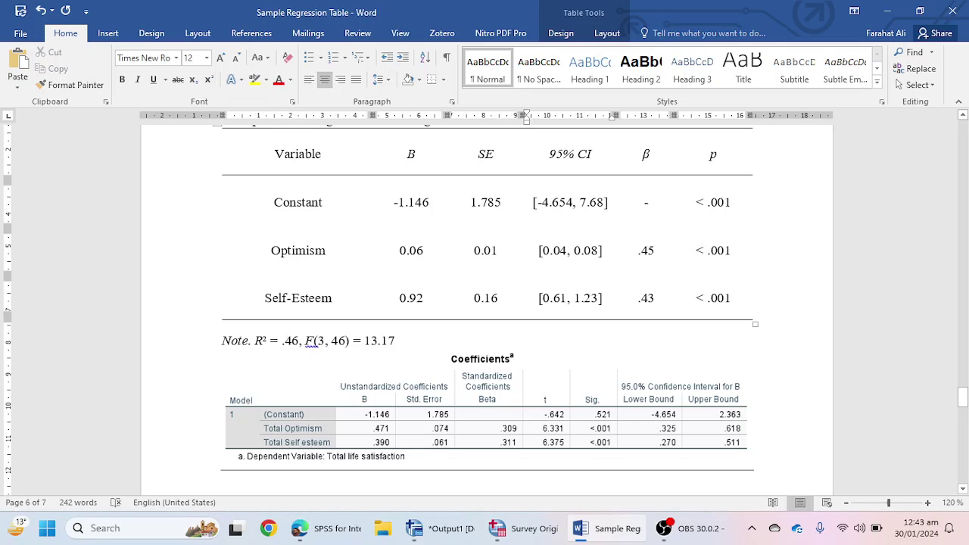
key("Right")
key("Right")
key("Right")
key("Right")
key("Right")
key("Right")
key("BackSpace")
key("BackSpace")
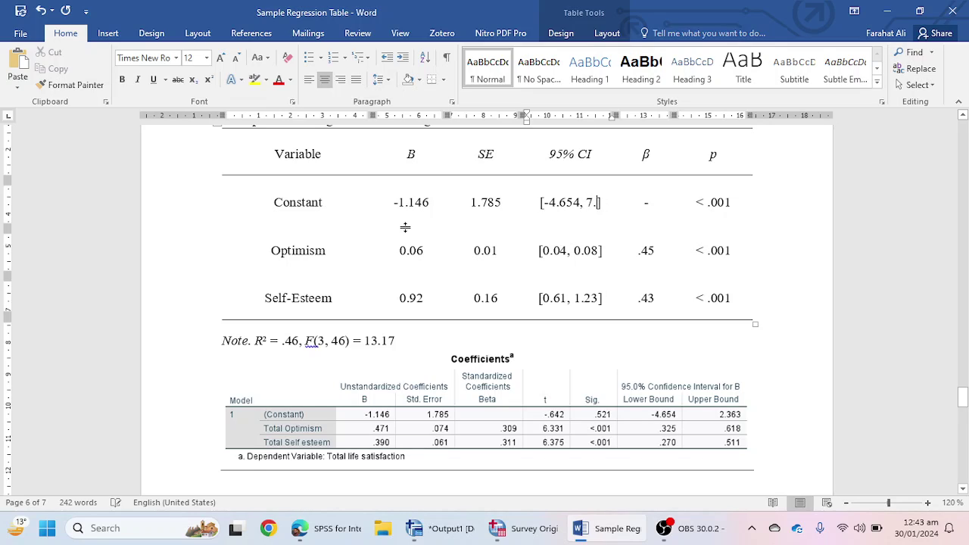
key("BackSpace")
key("BackSpace")
type("2.36")
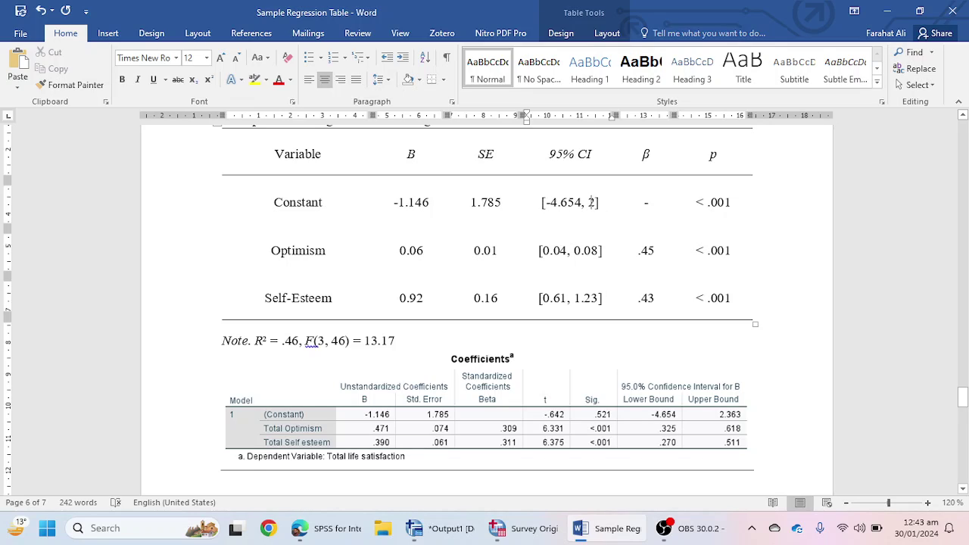
type("3")
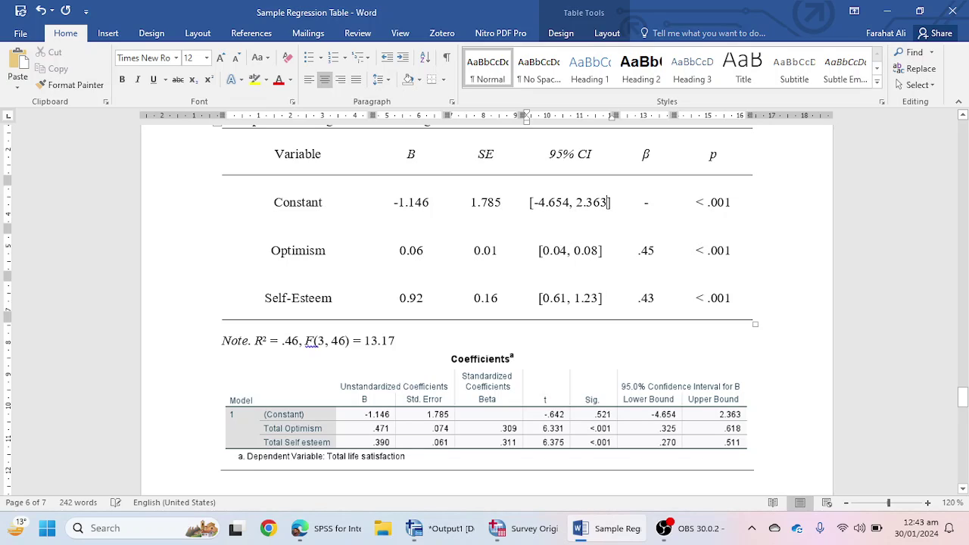
key("Right")
key("Right")
key("Right")
key("Right")
key("Delete")
key("BackSpace")
key("BackSpace")
key("BackSpace")
key("BackSpace")
key("BackSpace")
type(".521")
left_click(422, 247)
left_click(380, 241)
Set the Optimism row's B to .471 and SE to .074.
key("shift+Right")
key("shift+Right")
key("shift+Right")
key("shift+Right")
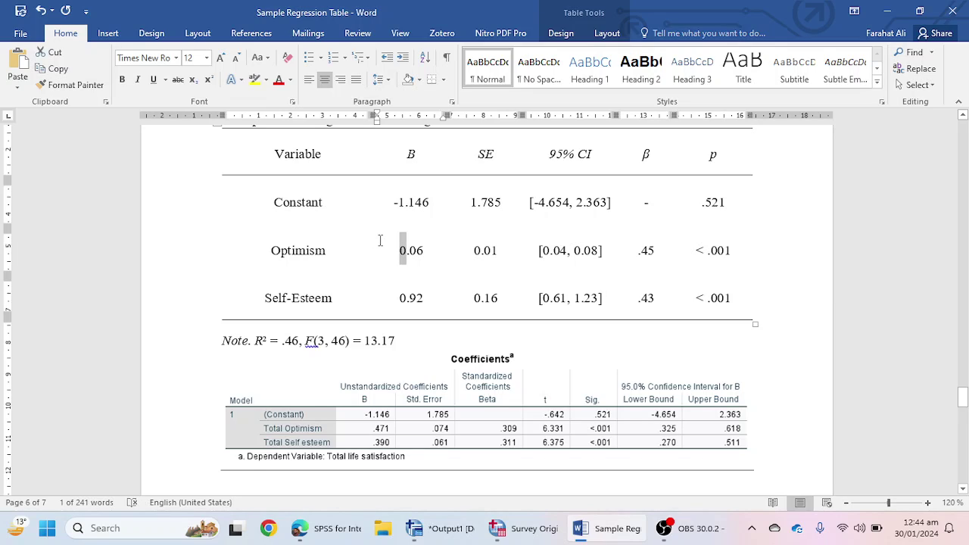
key("BackSpace")
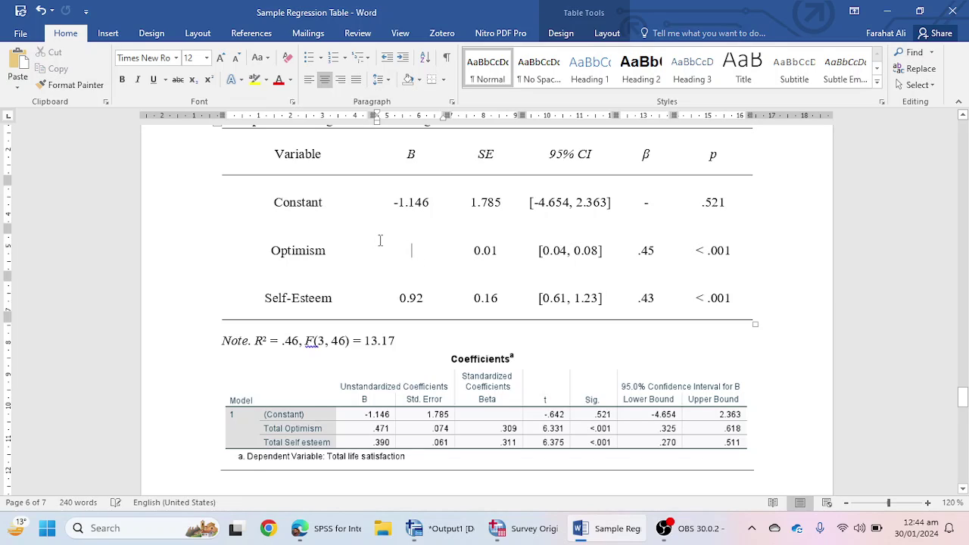
type(".471")
key("Right")
key("shift+Right")
key("shift+Right")
key("shift+Right")
key("shift+Right")
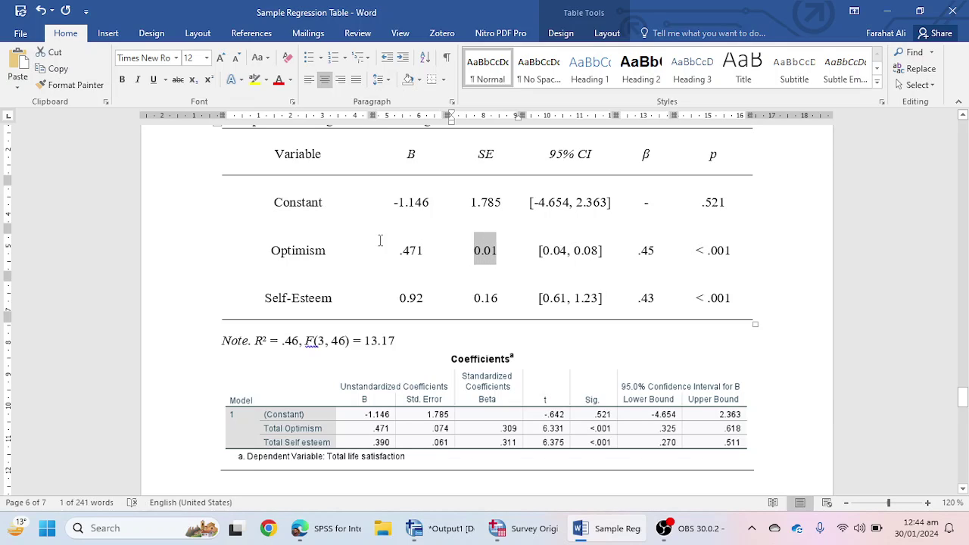
key("BackSpace")
type(".074")
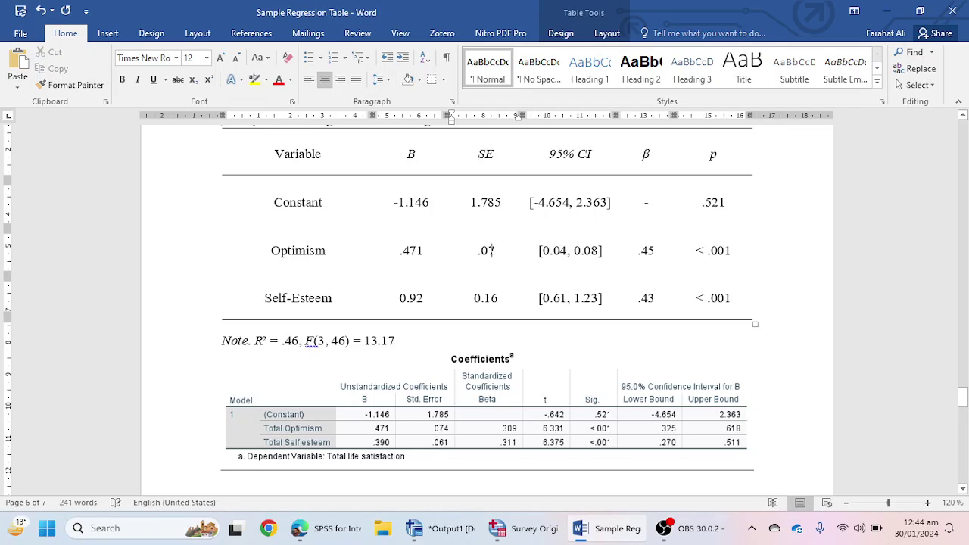
Set the Optimism row's 95% CI to [.325, .618] and β to .309, keeping p < .001.
key("Right")
key("Right")
key("Right")
key("Right")
key("Right")
key("Right")
key("BackSpace")
key("BackSpace")
key("BackSpace")
key("BackSpace")
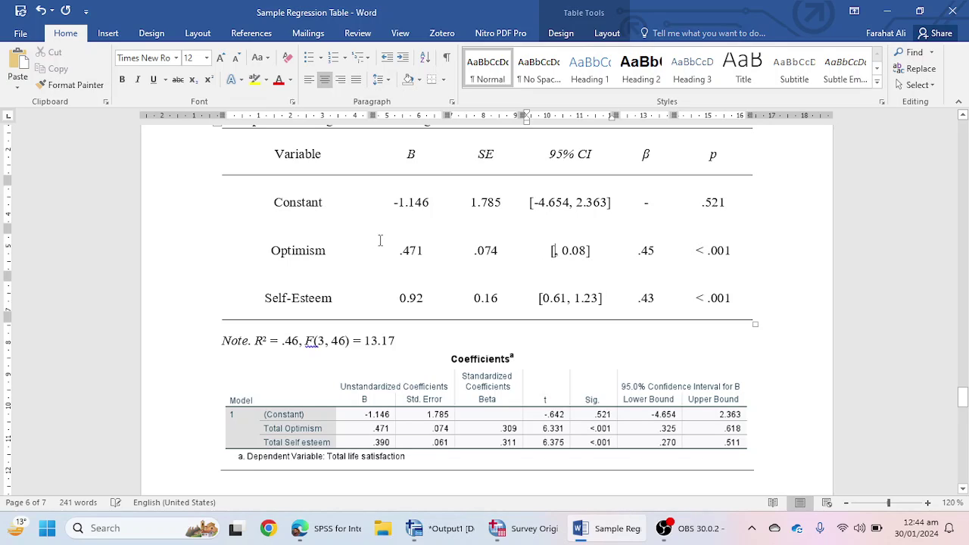
type(".325")
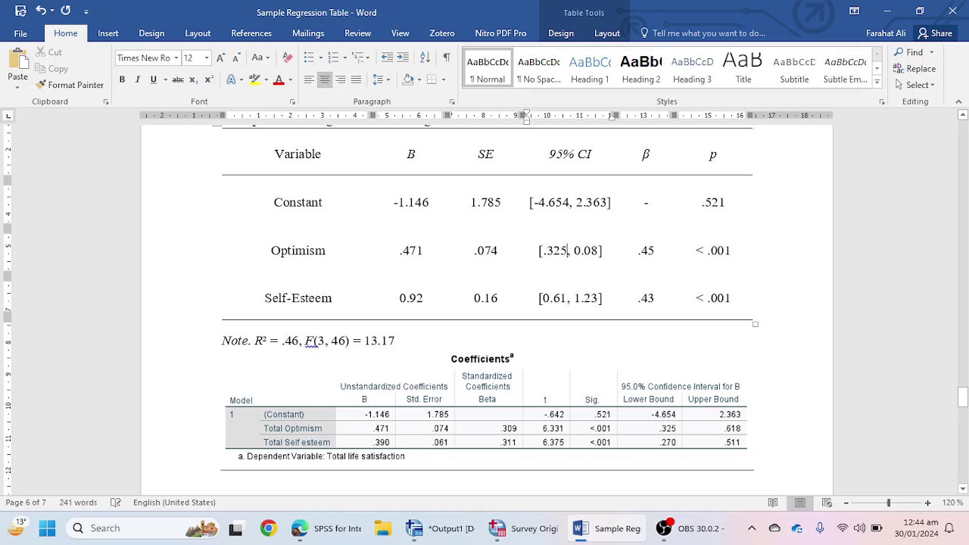
key("Right")
key("Right")
key("Right")
key("BackSpace")
key("BackSpace")
key("BackSpace")
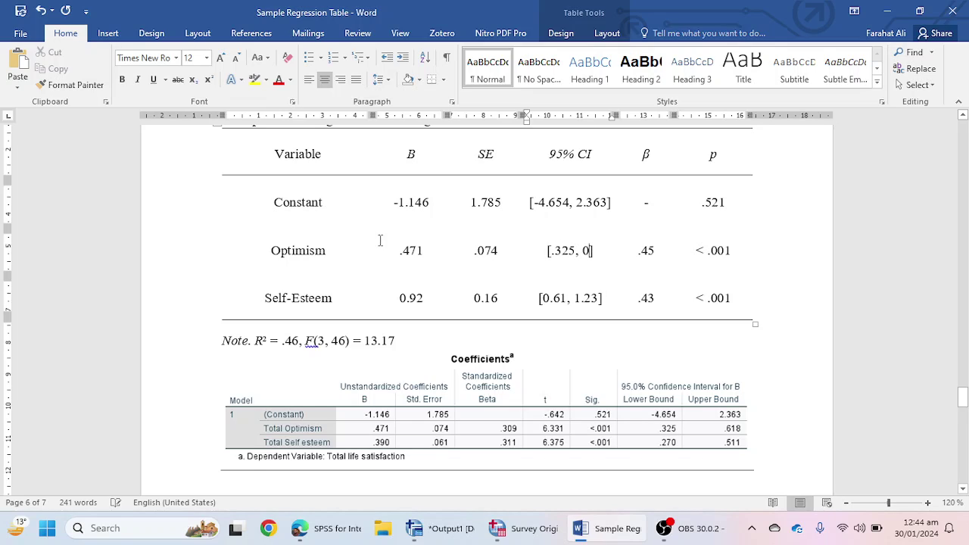
key("BackSpace")
type(".618")
key("Right")
key("Right")
key("Right")
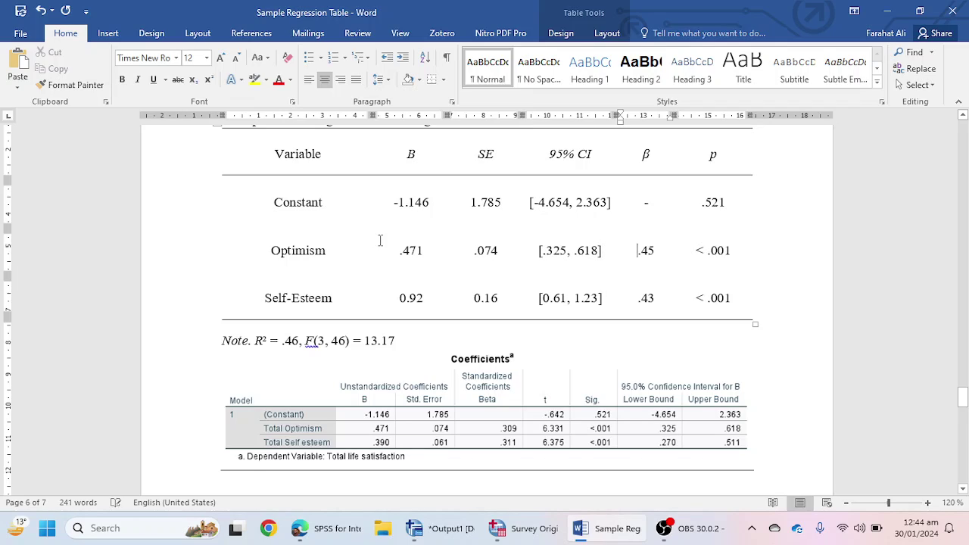
key("BackSpace")
key("BackSpace")
key("BackSpace")
type(".309")
key("Right")
key("Right")
key("Right")
key("Right")
key("Right")
key("Right")
key("Right")
key("BackSpace")
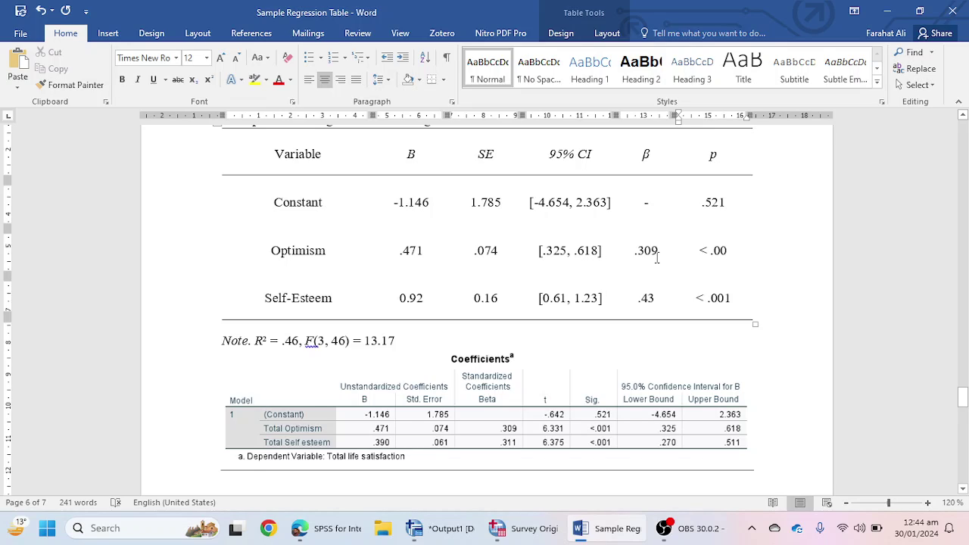
type("1")
Set the Self-Esteem row's B to .390 and SE to .061.
double_click(419, 297)
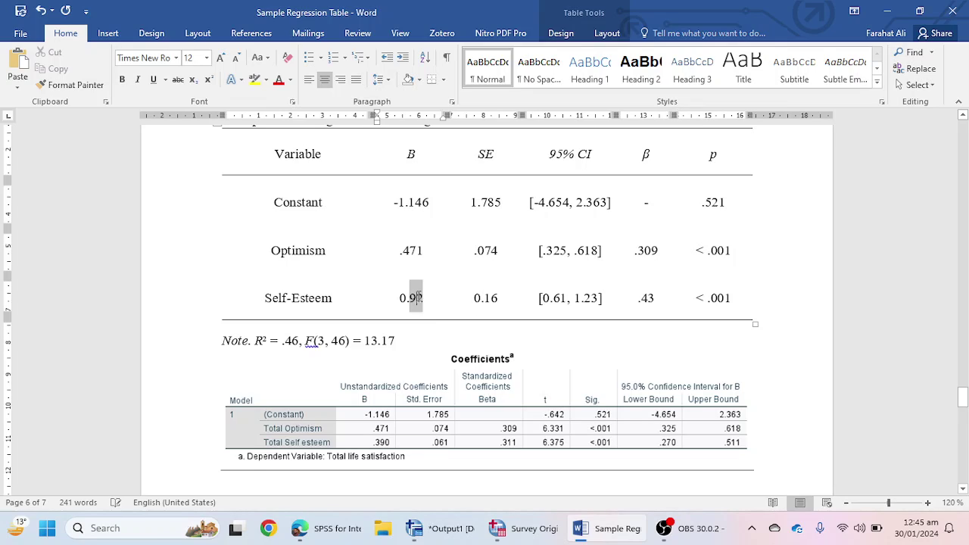
type(".")
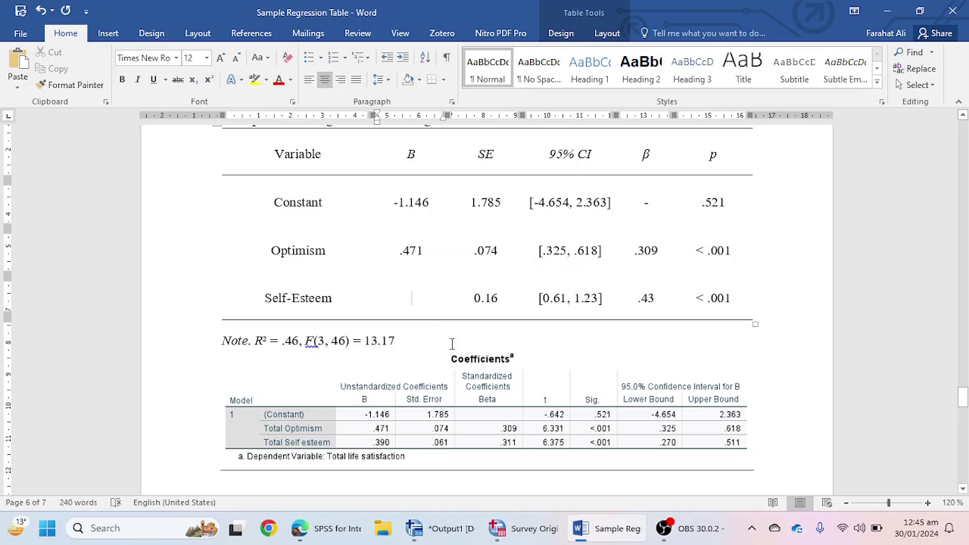
type("390")
key("Right")
key("Right")
key("Right")
key("Right")
key("BackSpace")
key("BackSpace")
key("BackSpace")
key("BackSpace")
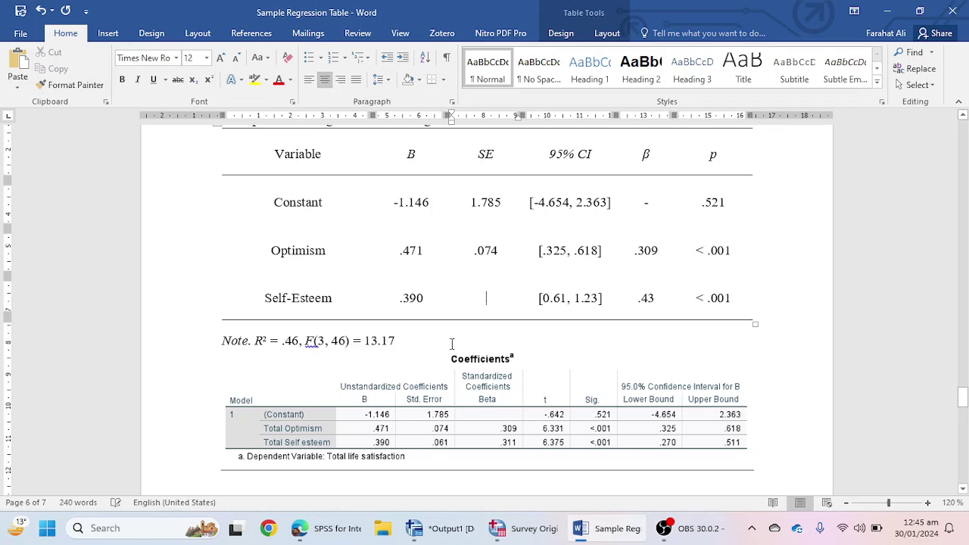
type(".061")
Set the Self-Esteem row's 95% CI to [.270, .511] and β to .311.
key("Right")
key("Right")
key("Delete")
key("Delete")
key("Delete")
key("Delete")
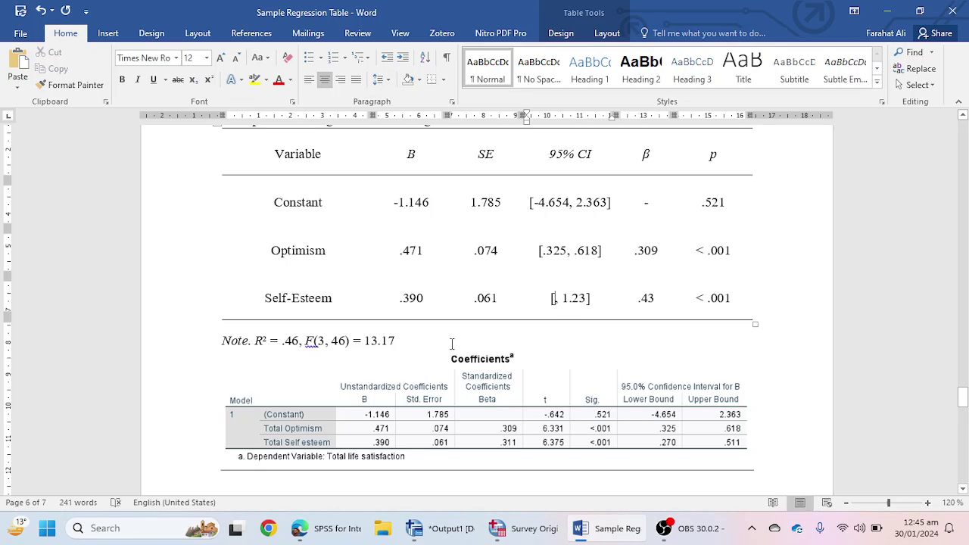
type(".270")
key("BackSpace")
key("BackSpace")
key("BackSpace")
key("BackSpace")
type(".511")
key("Right")
key("Right")
key("Right")
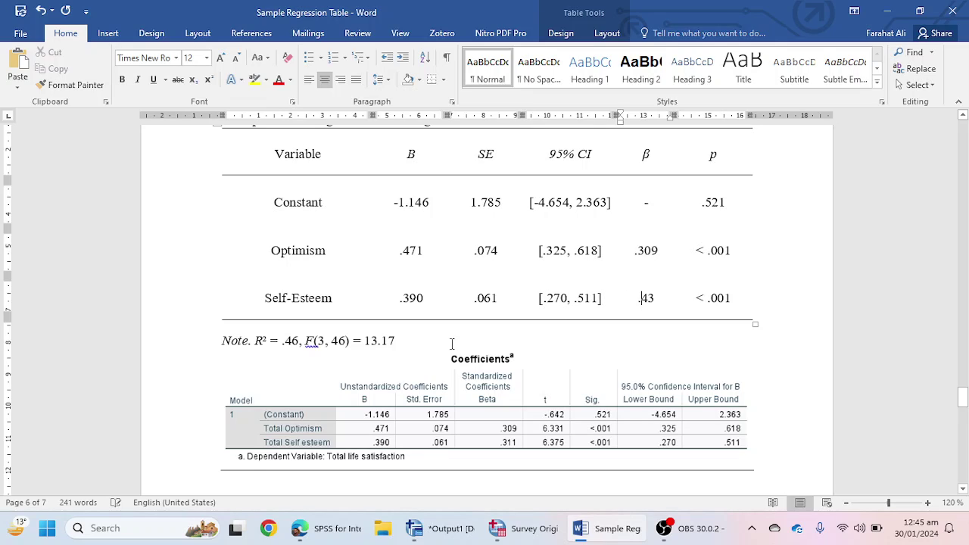
key("BackSpace")
key("BackSpace")
key("BackSpace")
type(".311")
Copy the SPSS ANOVA table and paste it into Word in place of the Coefficients output.
left_click(442, 527)
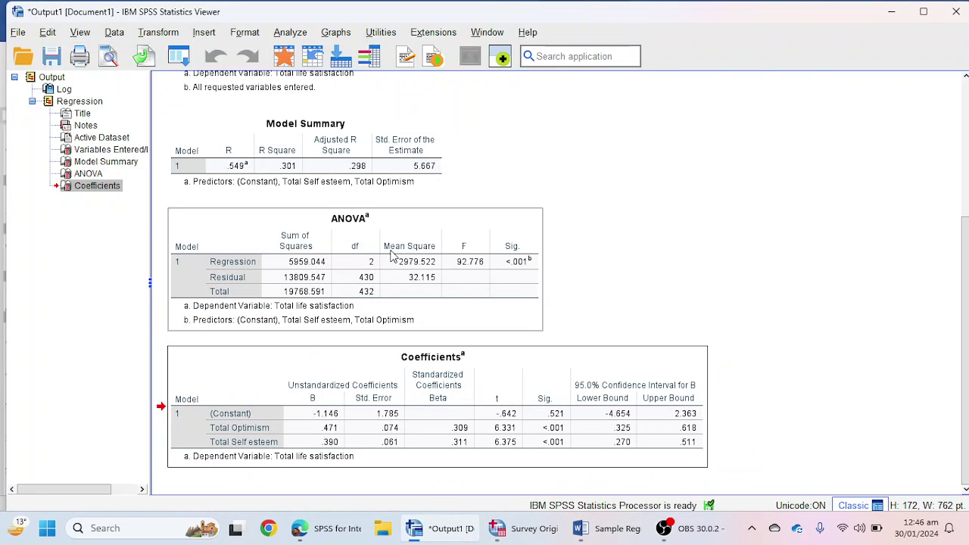
left_click(392, 255)
right_click(392, 254)
mouse_move(424, 260)
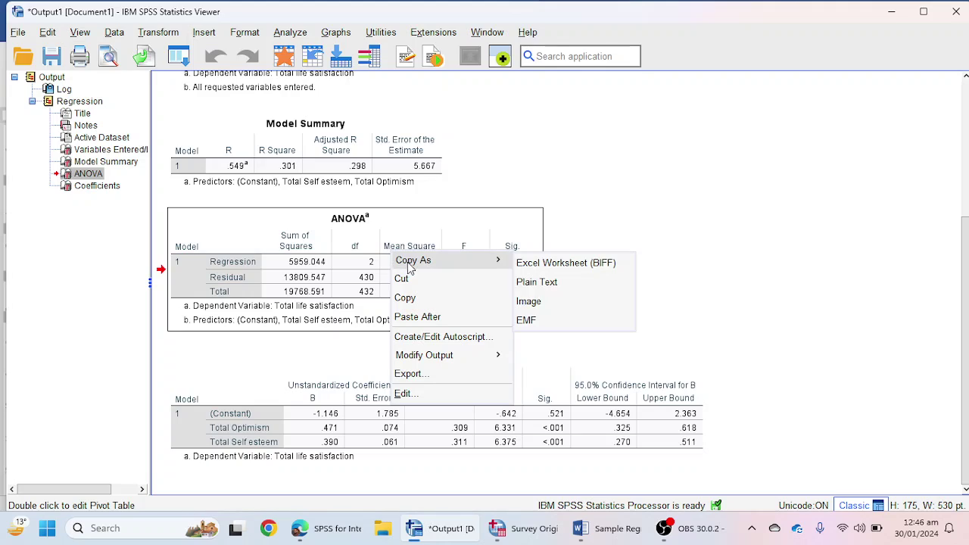
left_click(537, 282)
left_click(598, 528)
left_click(488, 401)
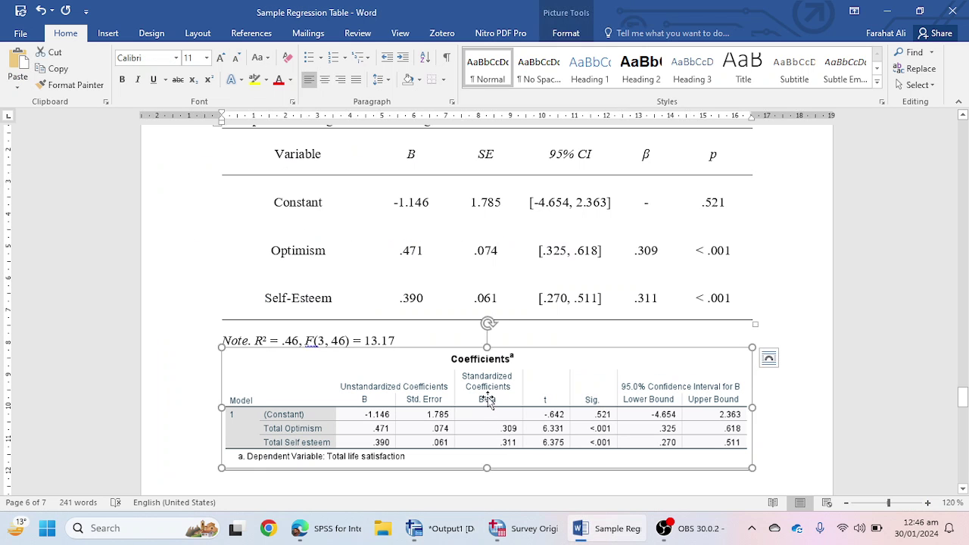
key("Delete")
key("ctrl+v")
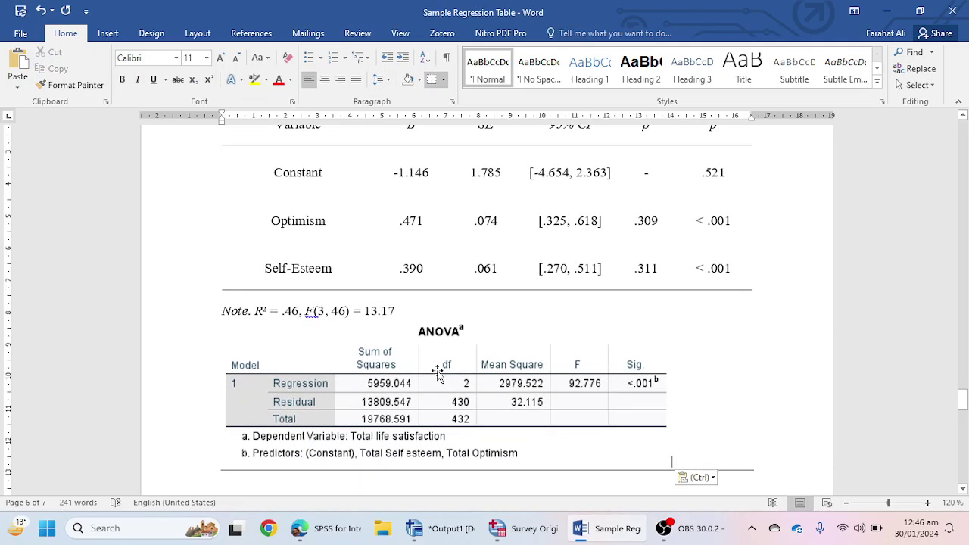
Copy the ANOVA table from SPSS again and paste it under the Note.
left_click(267, 312)
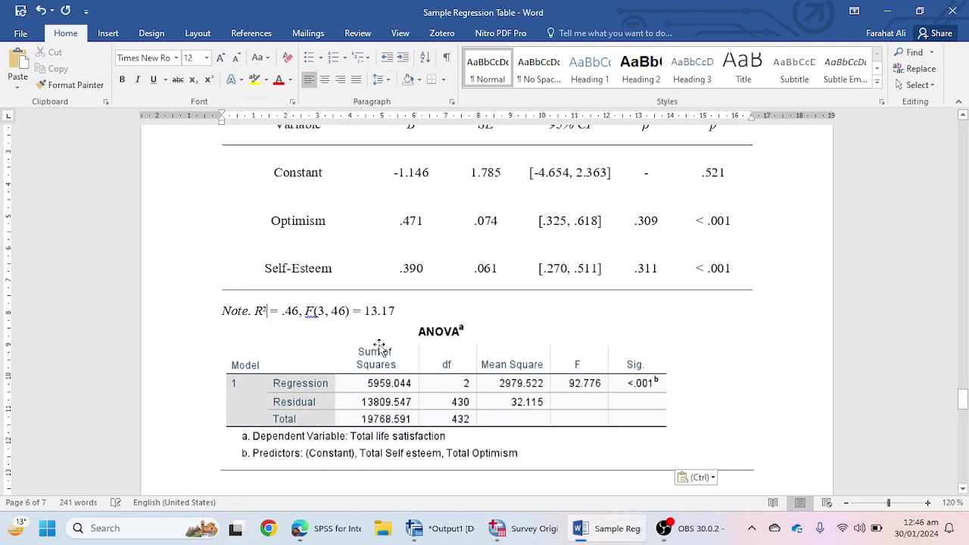
mouse_move(462, 532)
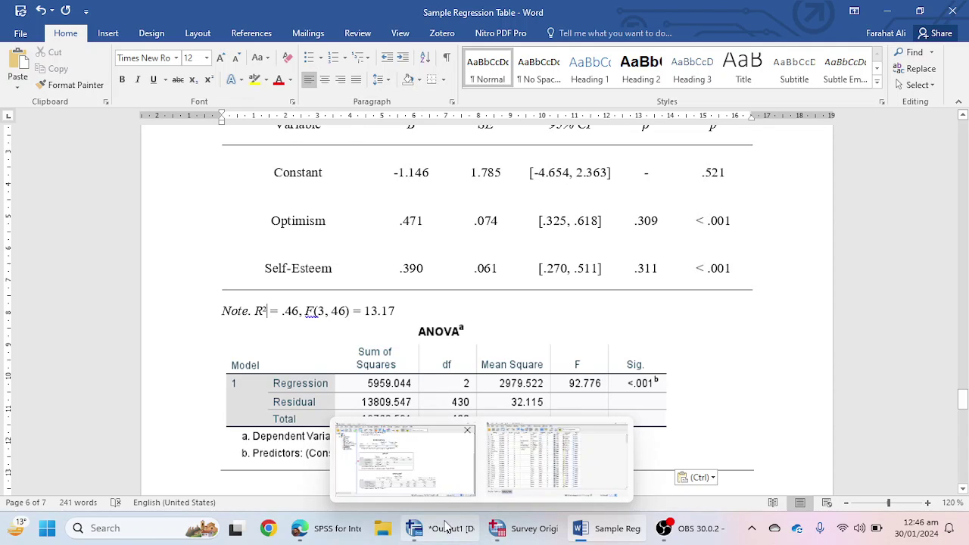
left_click(409, 462)
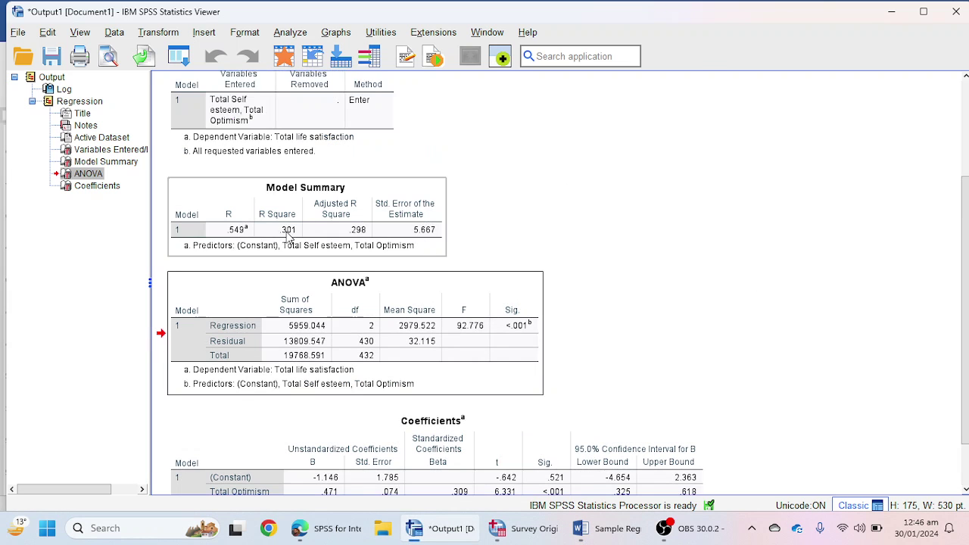
key("ctrl+c")
left_click(579, 527)
key("ctrl+v")
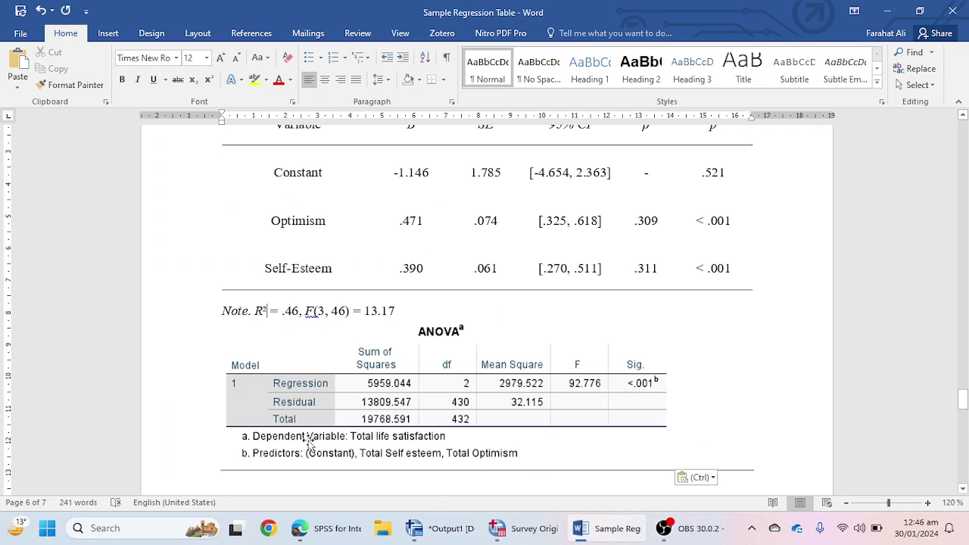
left_click(300, 311)
Change the Note's R² to .301 and the degrees of freedom to F(2, 430).
key("BackSpace")
key("BackSpace")
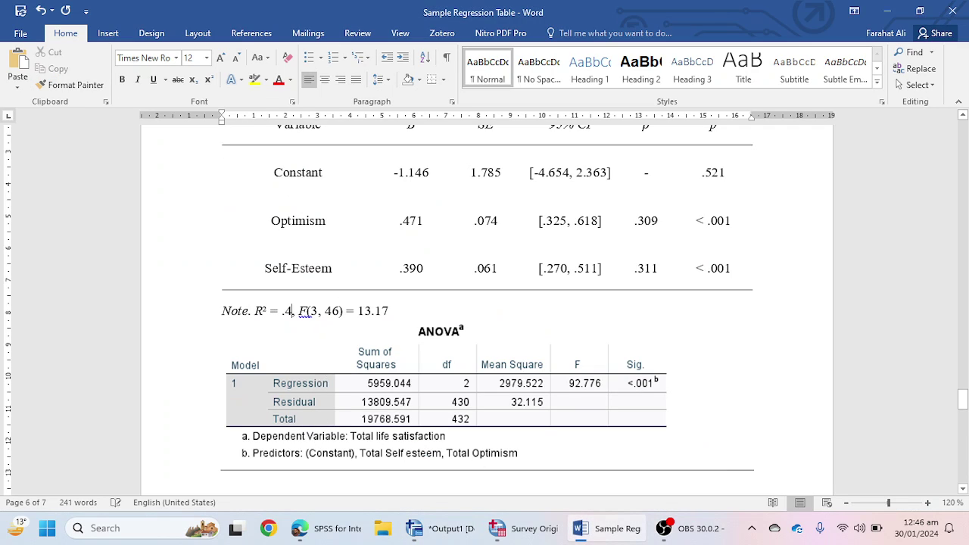
type("30")
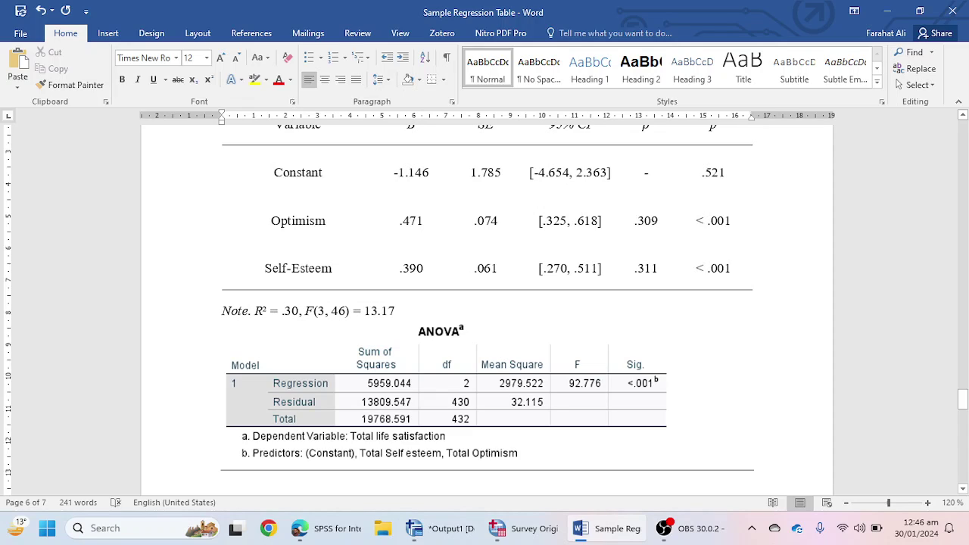
type("1")
key("Right")
key("Right")
key("Right")
key("Right")
key("Right")
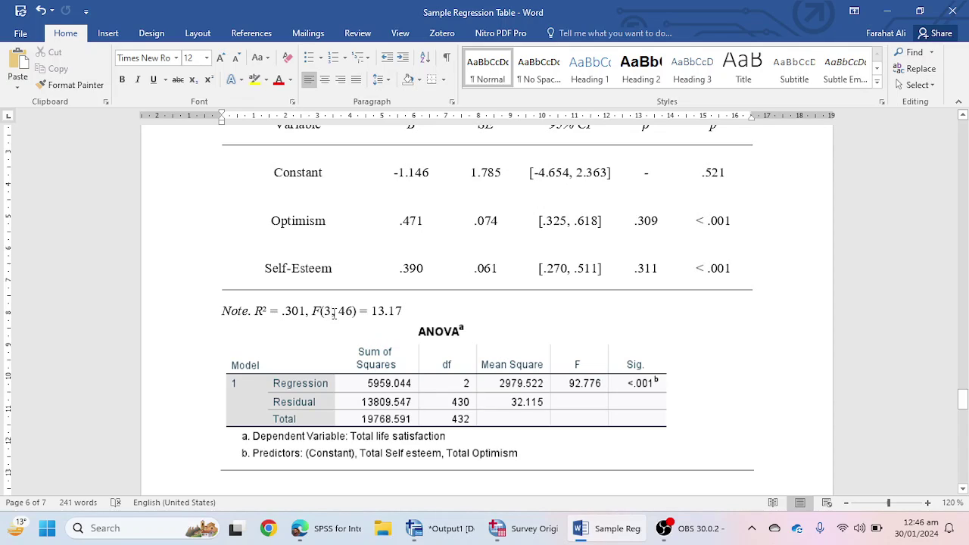
key("BackSpace")
type("2")
key("BackSpace")
key("BackSpace")
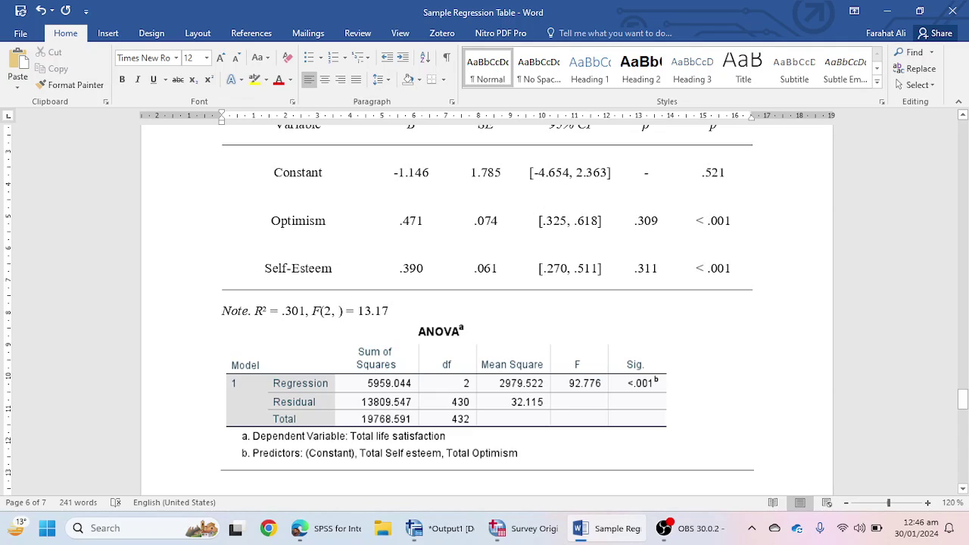
type("430")
Replace the F value 13.17 with 92.776 and add an italic p followed by <.001.
left_click(378, 310)
left_click(410, 310)
key("BackSpace")
key("BackSpace")
key("BackSpace")
key("BackSpace")
key("BackSpace")
type("92.")
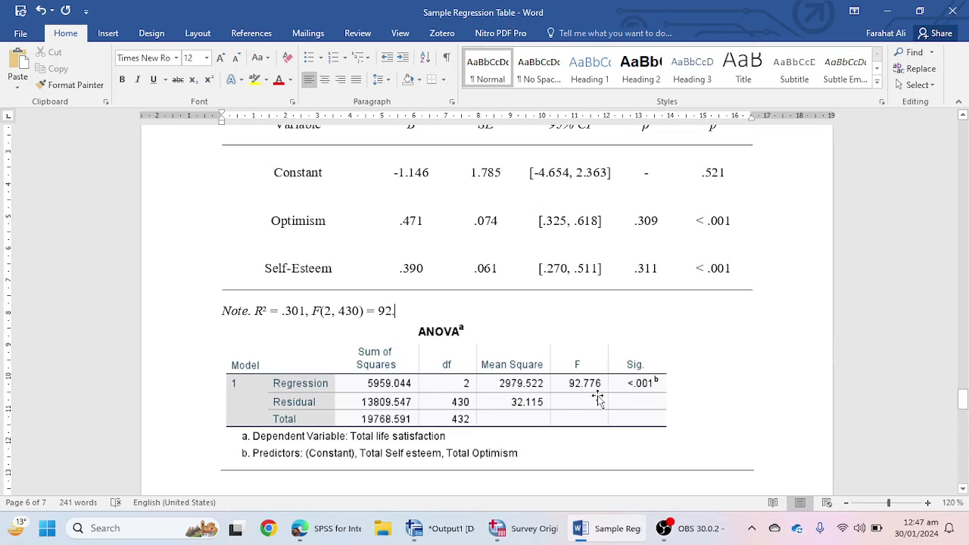
type("776, p")
key("shift+Left")
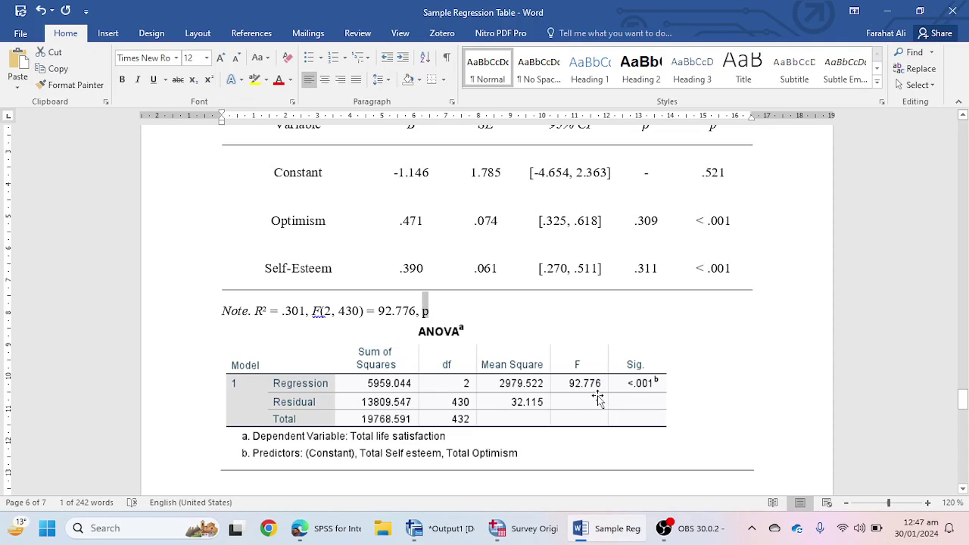
key("ctrl+i")
key("Right")
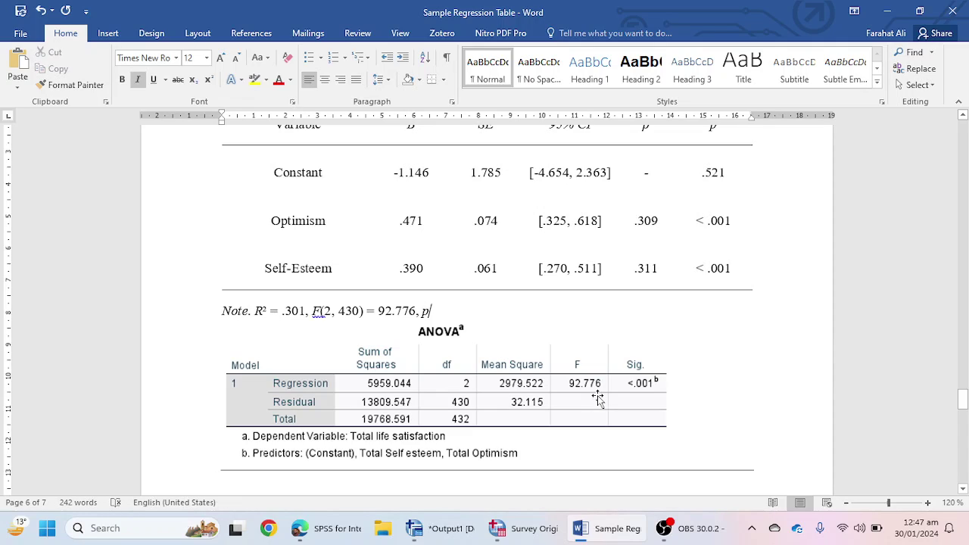
key("ctrl+i")
type("<.001")
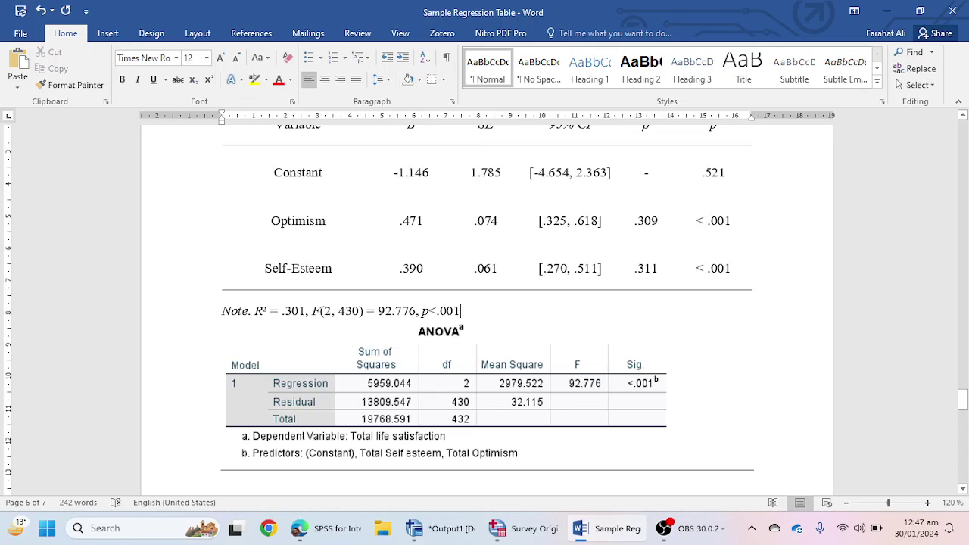
type(".")
Scroll to page 3's sample Table 1, Multiple Linear Regression Predicting Travel Time.
scroll(710, 373, "up", 3)
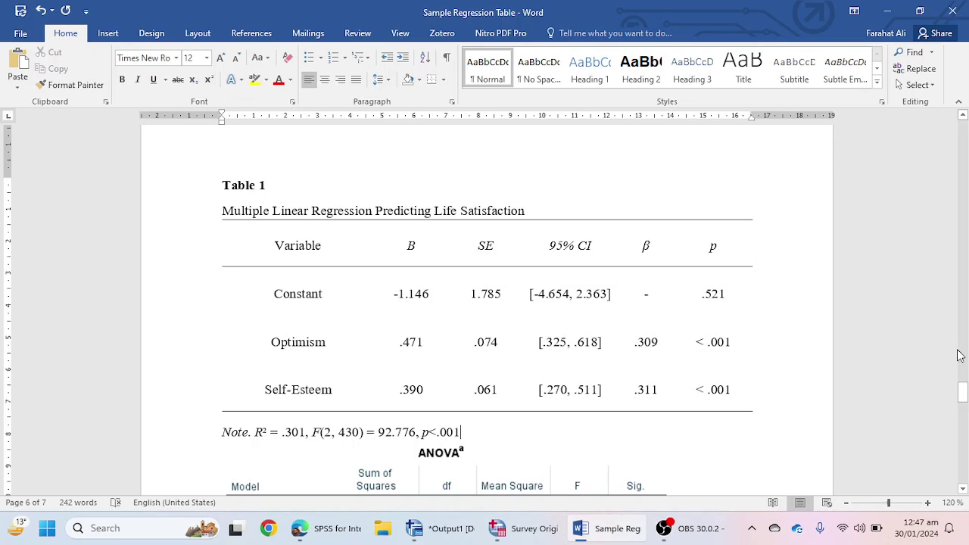
left_click_drag(963, 396, 963, 138)
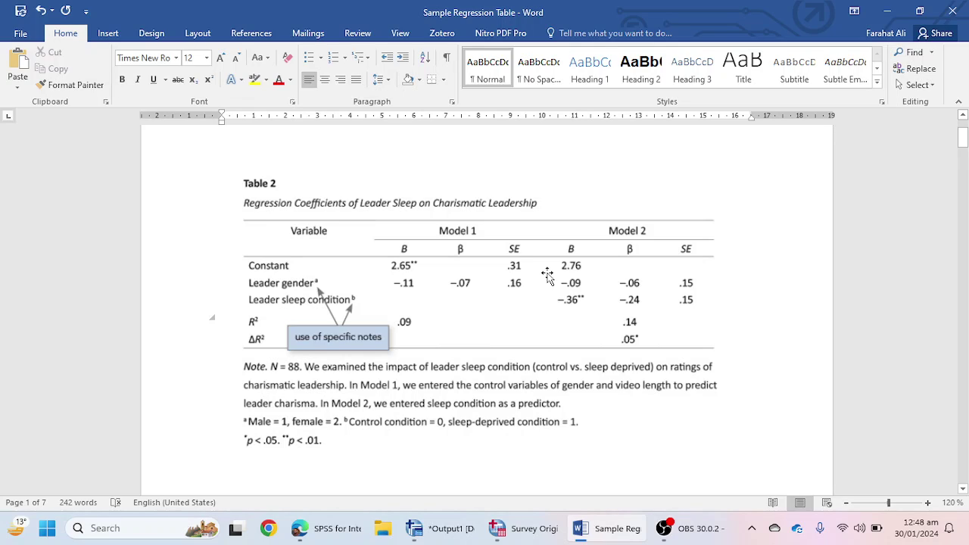
scroll(542, 284, "down", 15)
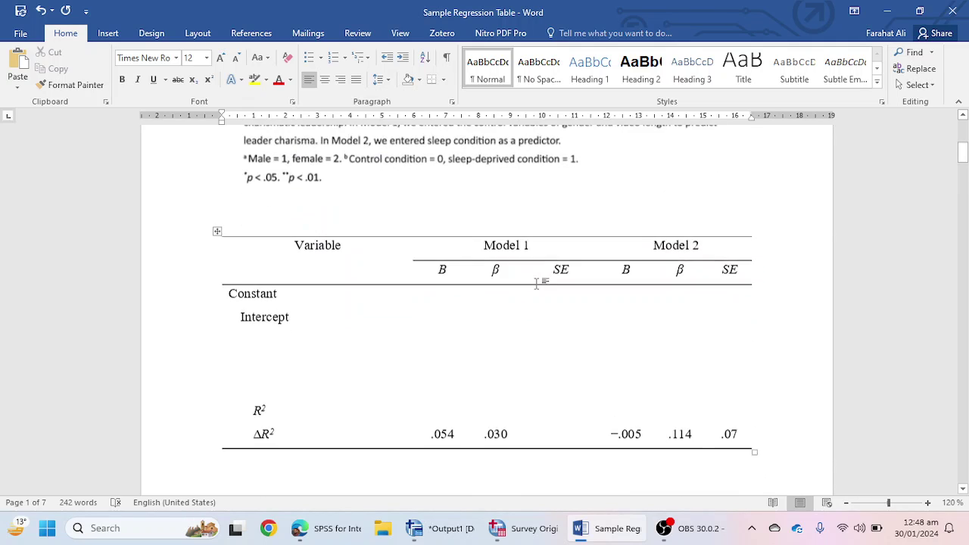
scroll(522, 314, "down", 10)
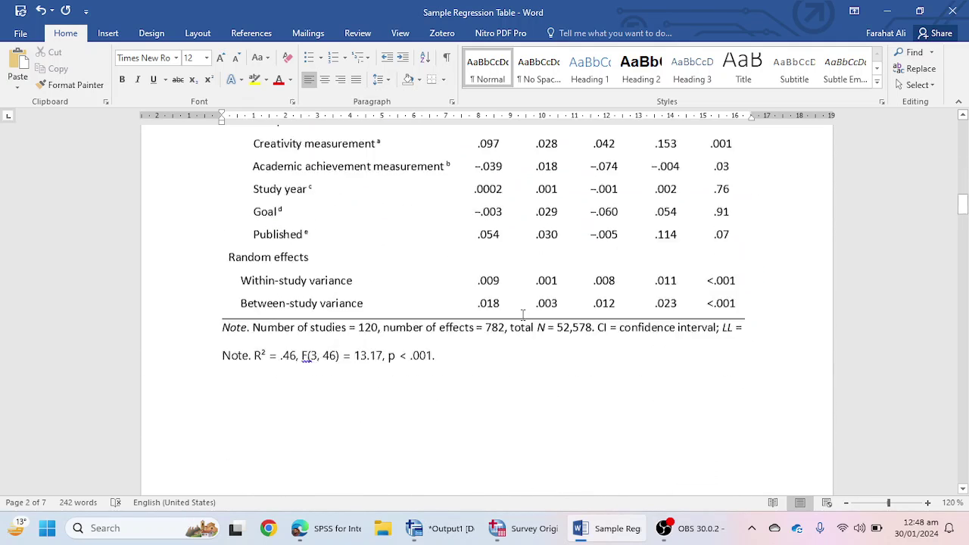
scroll(522, 314, "down", 1)
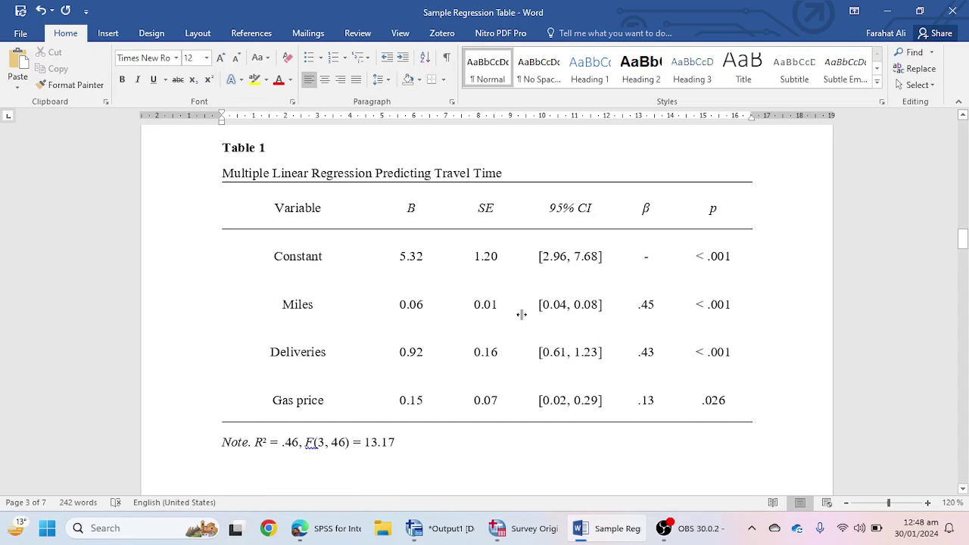
Show the Applied Multivariate Research, Third Edition PDF in Edge.
left_click(322, 528)
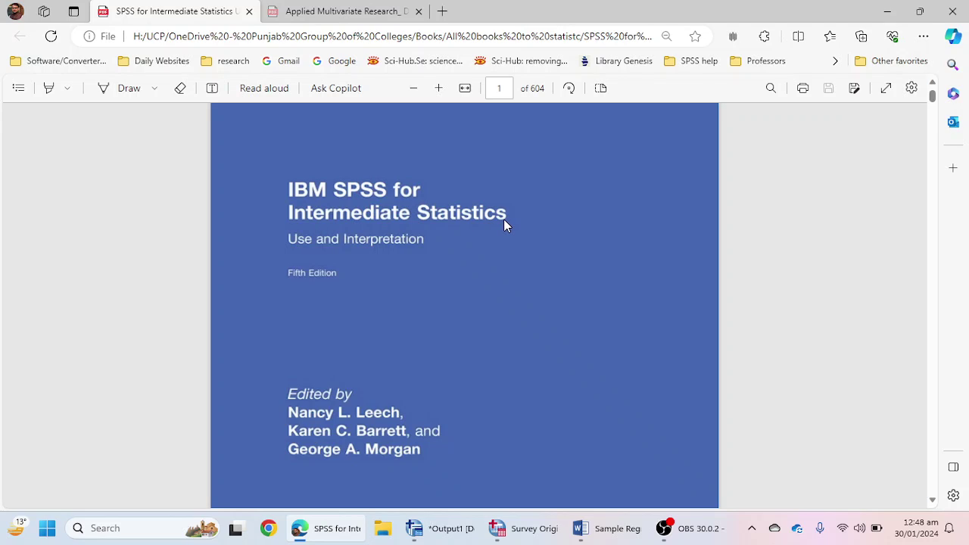
left_click(324, 11)
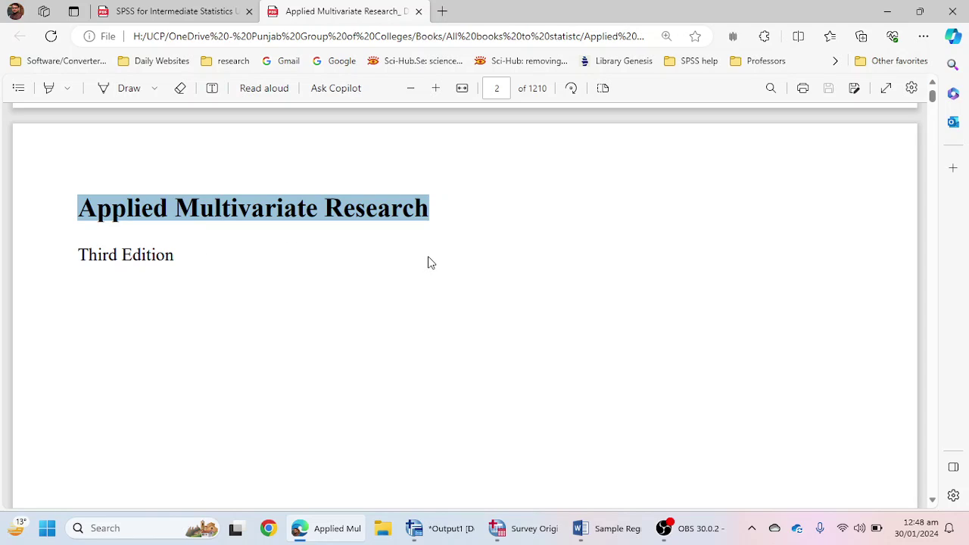
Bring the Sample Regression Table document in Word back to the front.
left_click(619, 534)
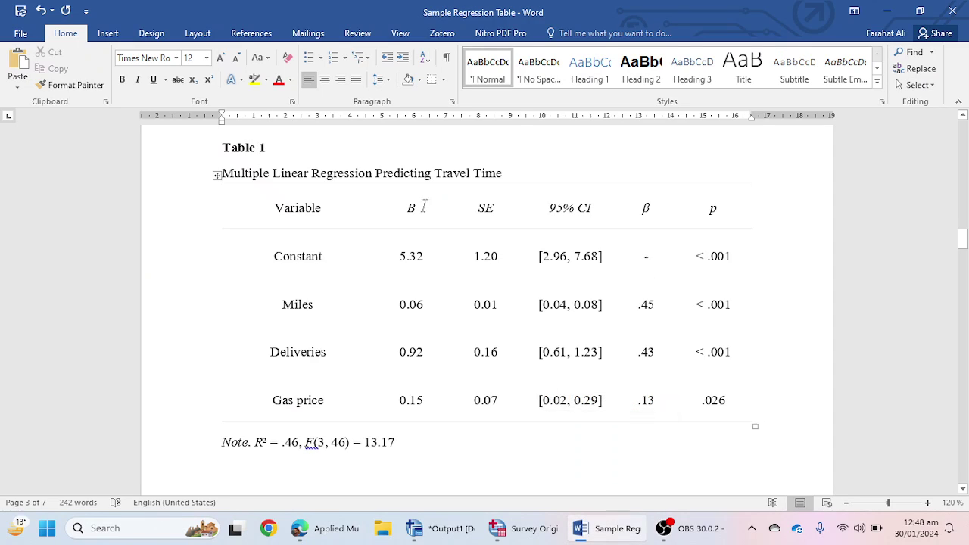